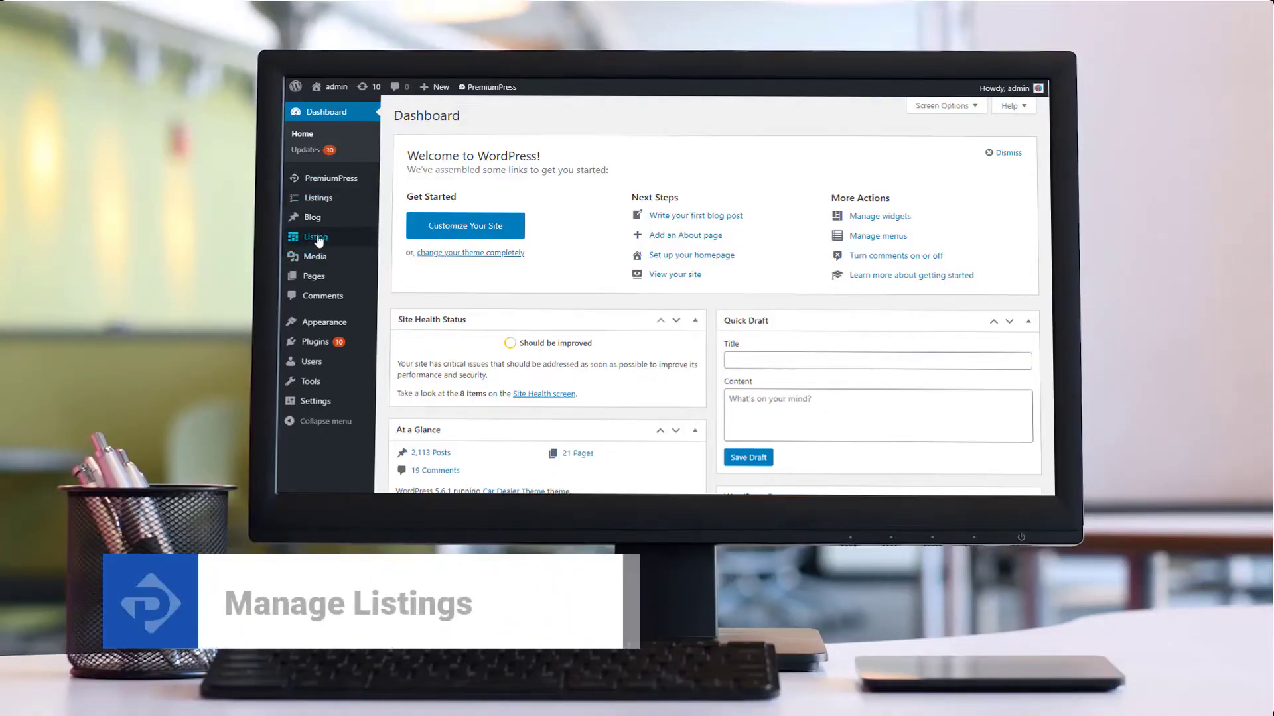
Step: Get ready to sign in to the WordPress admin with the pre-filled username and password
{"action": "mouse_move", "coordinate": [317, 242]}
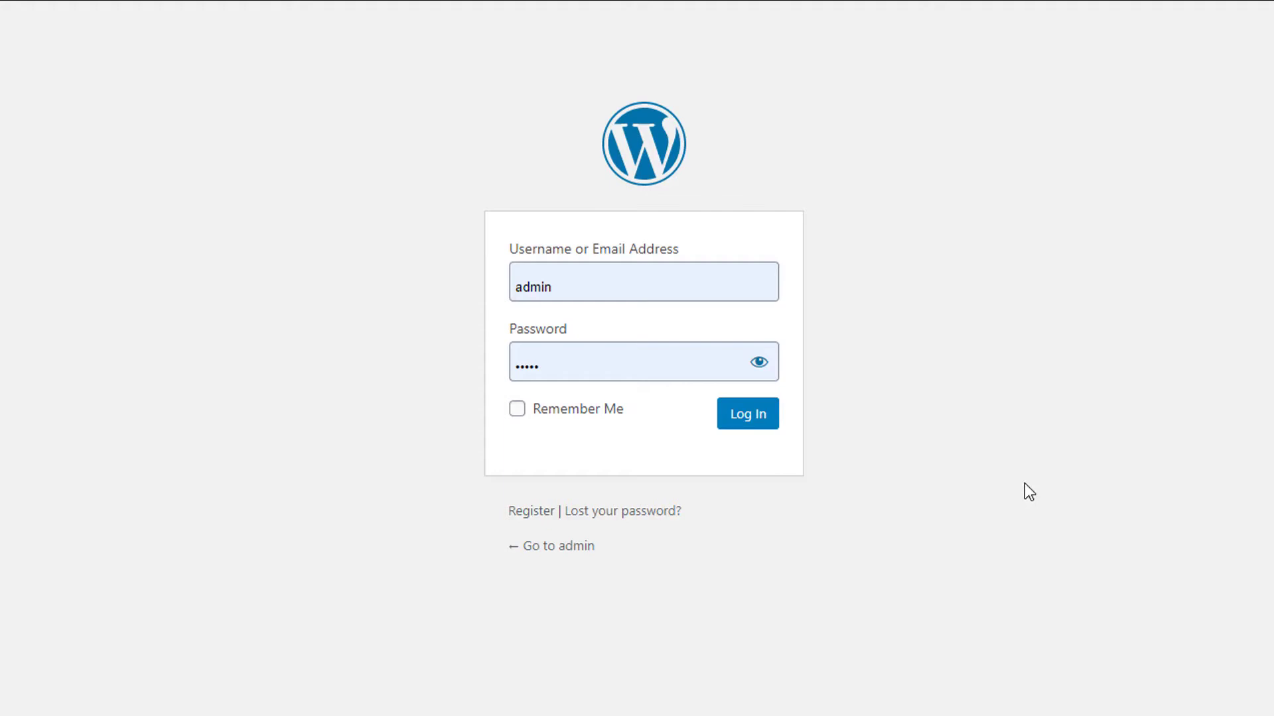
Step: Sign in and open the PremiumPress listings manager
{"action": "left_click", "coordinate": [749, 418]}
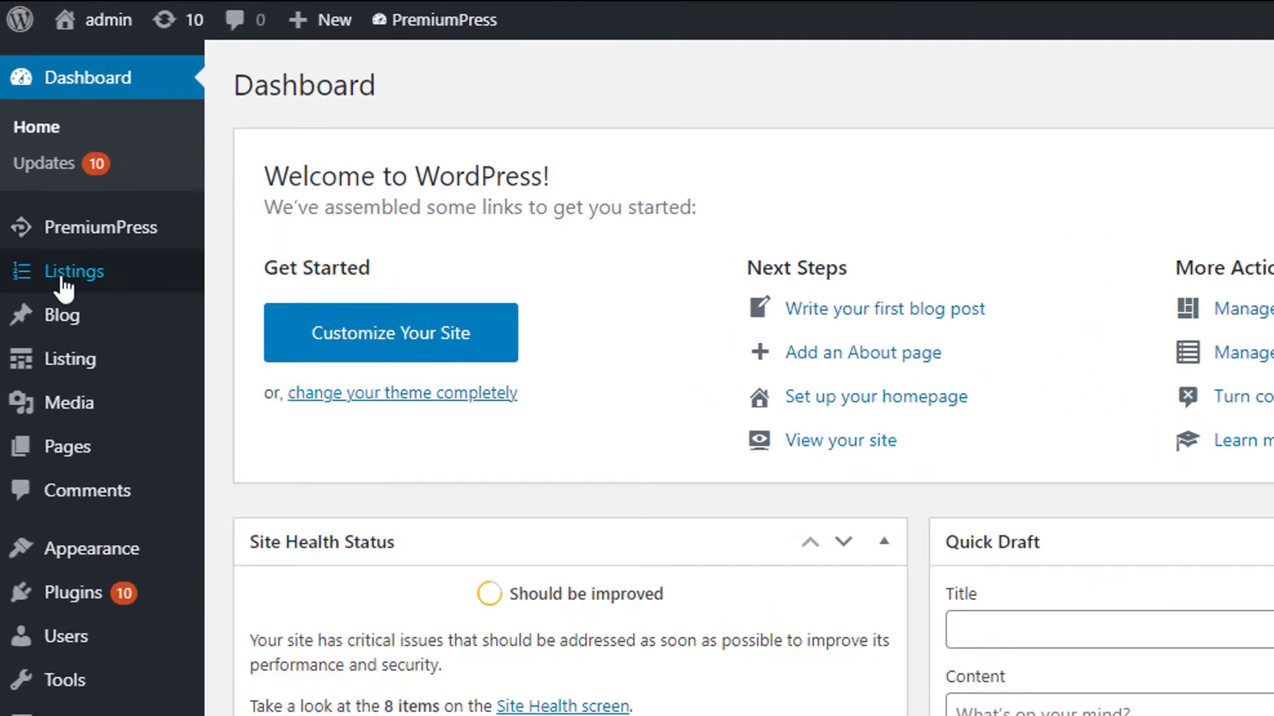
{"action": "mouse_move", "coordinate": [69, 381]}
{"action": "left_click", "coordinate": [102, 282]}
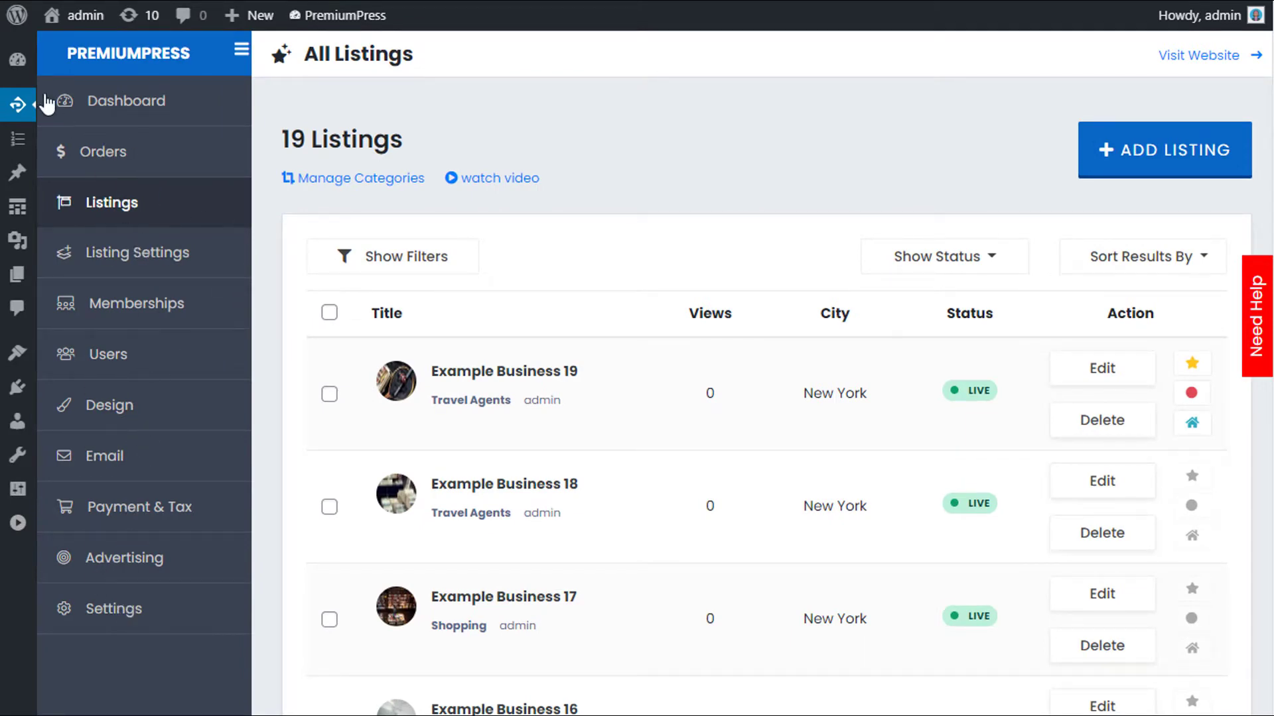
Step: Check the PremiumPress dashboard and the 19 listings, then return to the WordPress Dashboard
{"action": "left_click", "coordinate": [18, 60]}
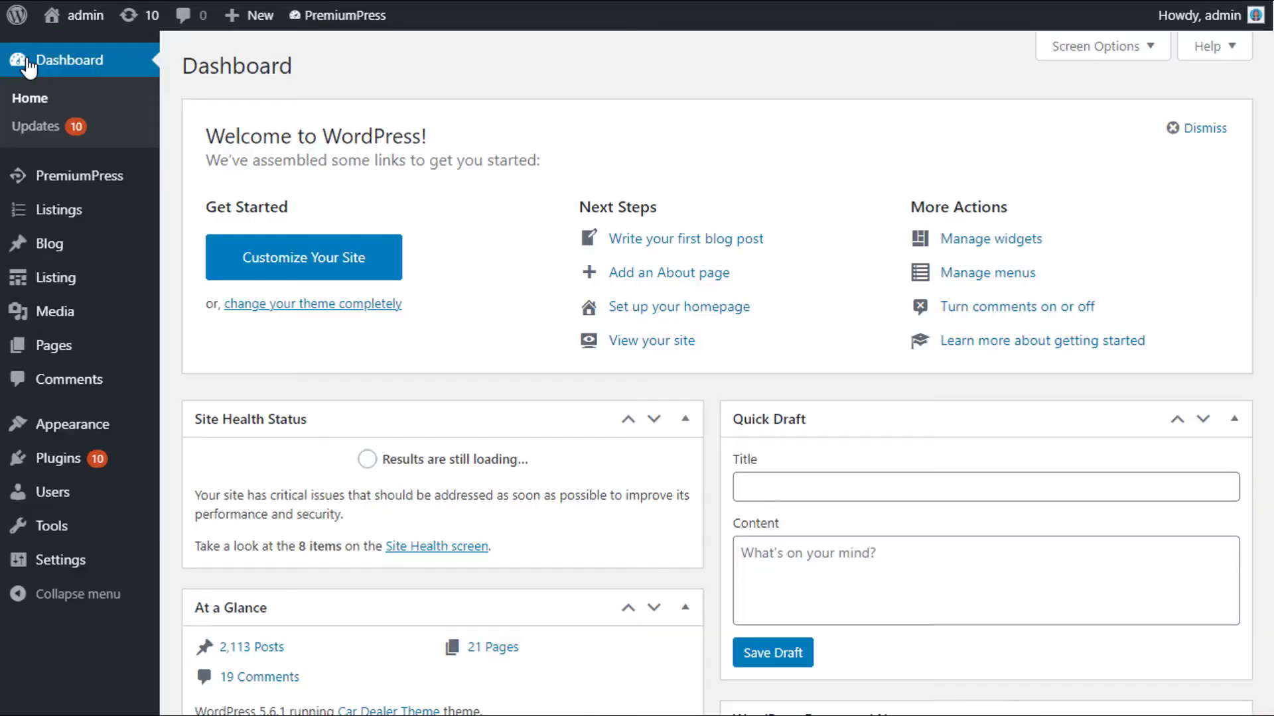
{"action": "left_click", "coordinate": [125, 191]}
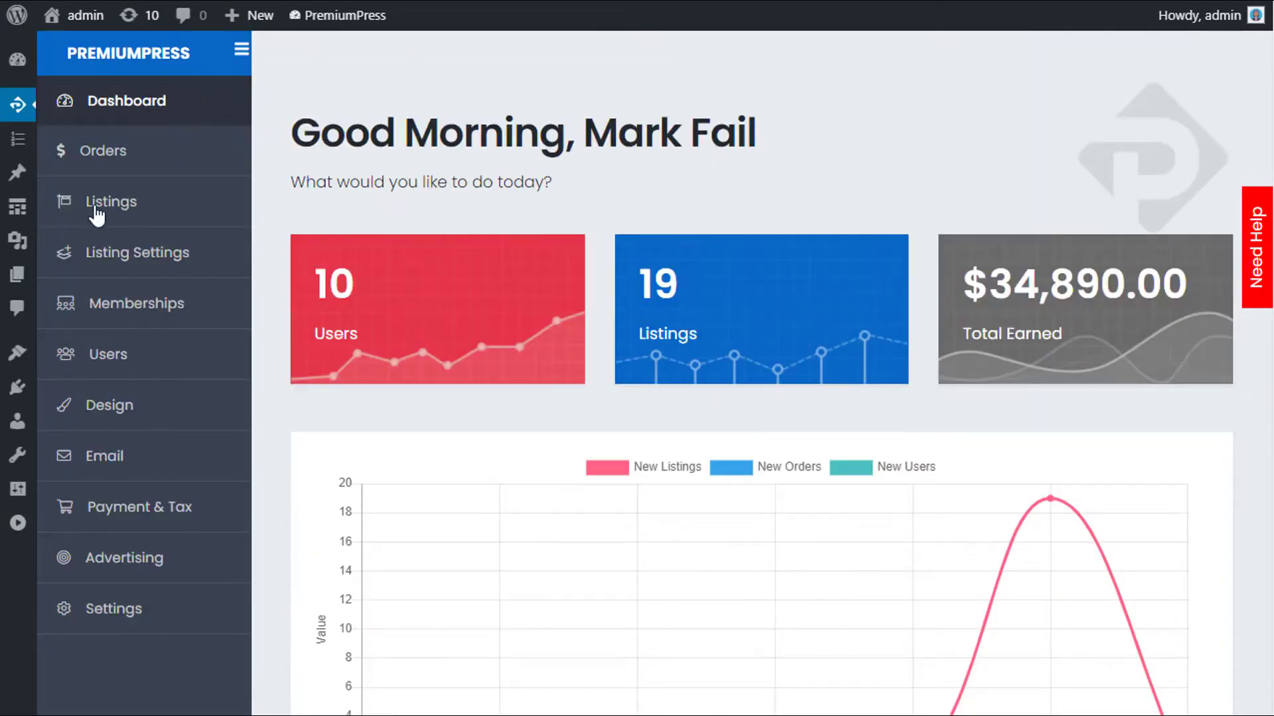
{"action": "left_click", "coordinate": [96, 211]}
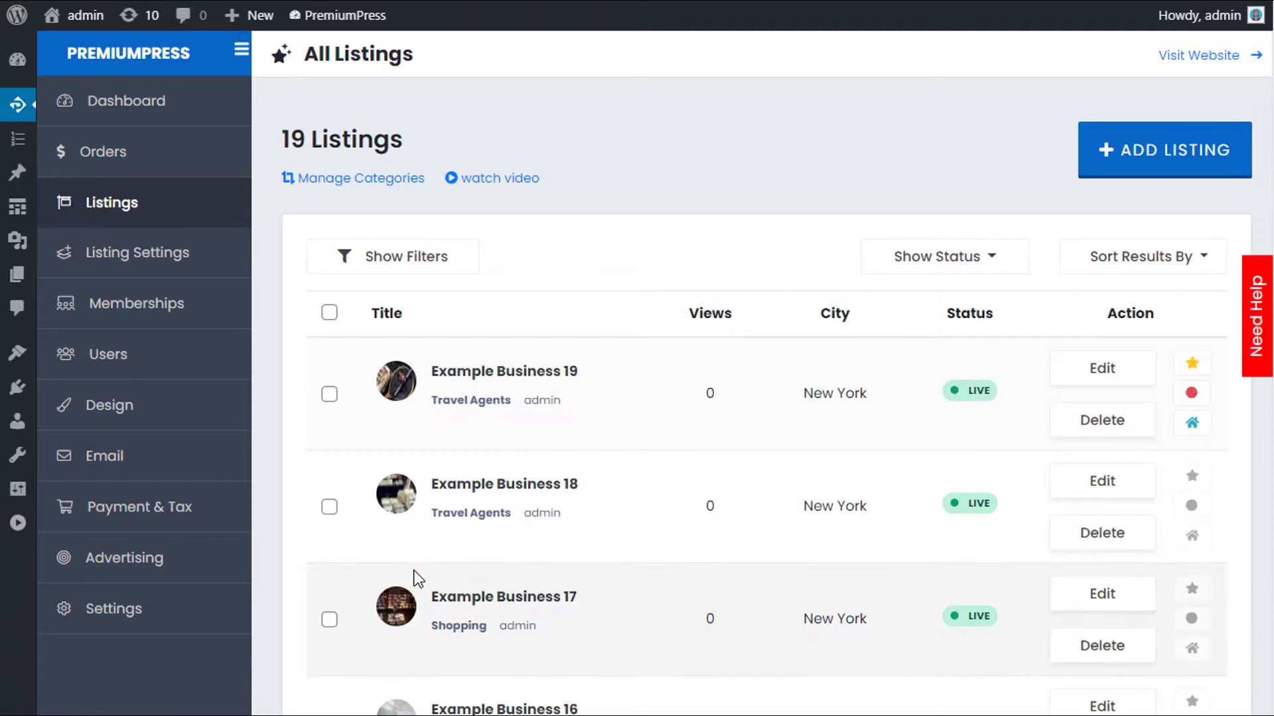
{"action": "scroll", "coordinate": [446, 597], "scroll_direction": "down", "scroll_amount": 4}
{"action": "scroll", "coordinate": [446, 596], "scroll_direction": "up", "scroll_amount": 4}
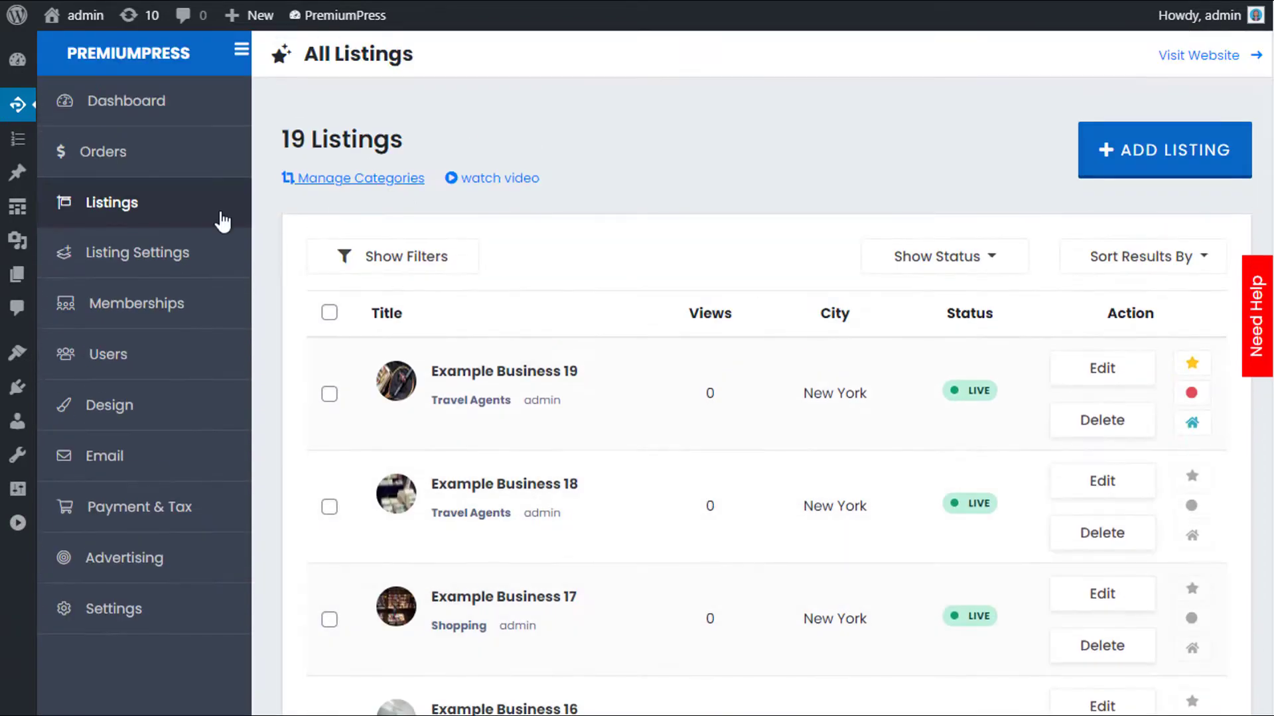
{"action": "left_click", "coordinate": [17, 60]}
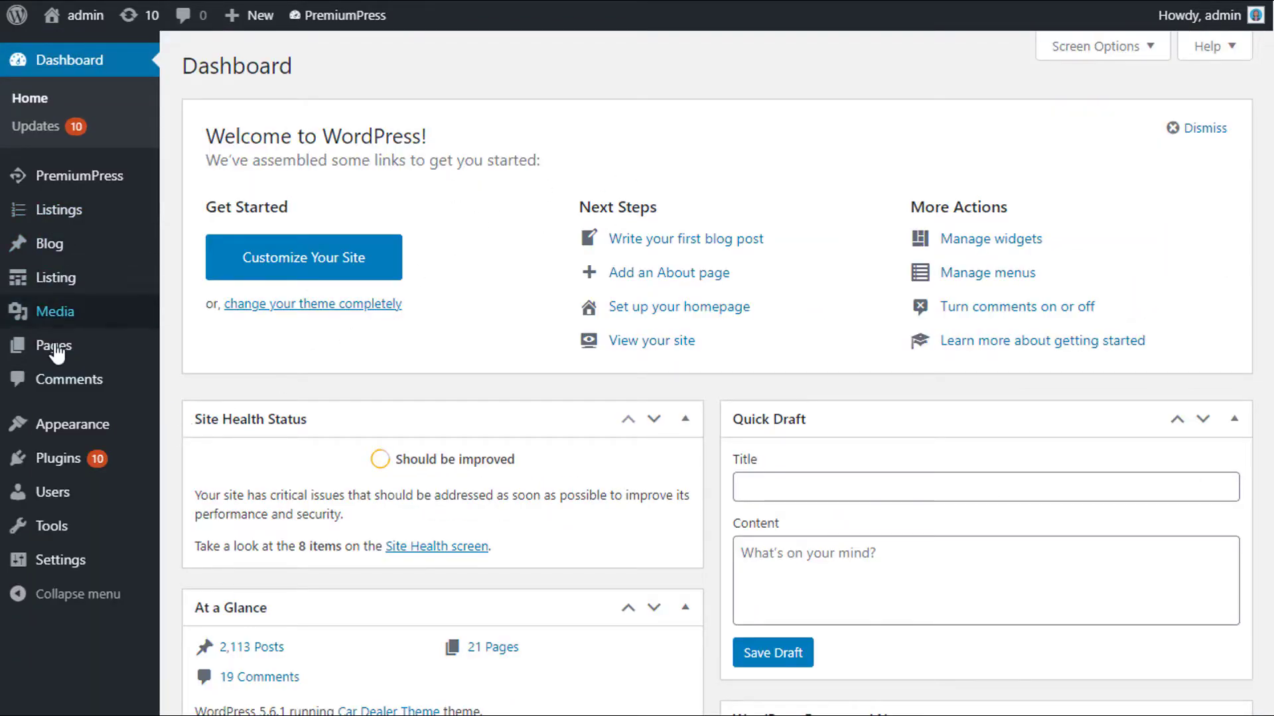
Step: Open the standard WordPress Listing posts list and look through its 19 published listings
{"action": "left_click", "coordinate": [56, 280]}
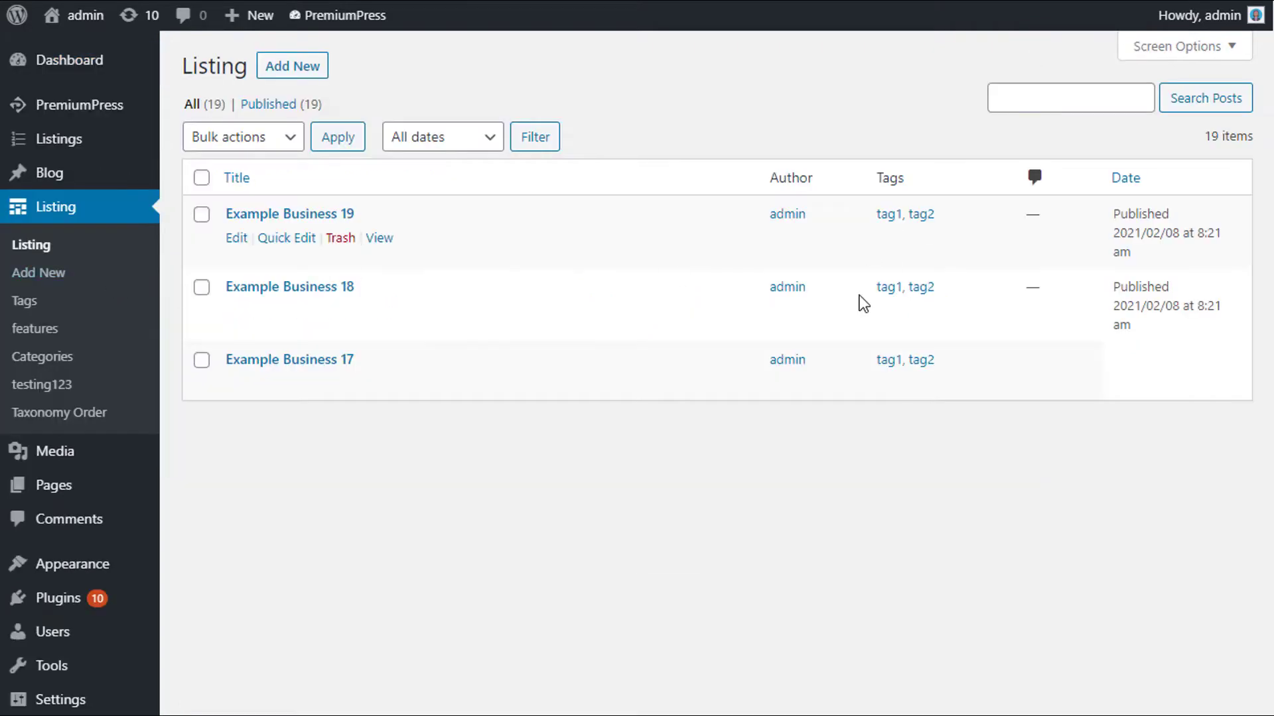
{"action": "scroll", "coordinate": [739, 449], "scroll_direction": "down", "scroll_amount": 2}
{"action": "scroll", "coordinate": [489, 292], "scroll_direction": "up", "scroll_amount": 2}
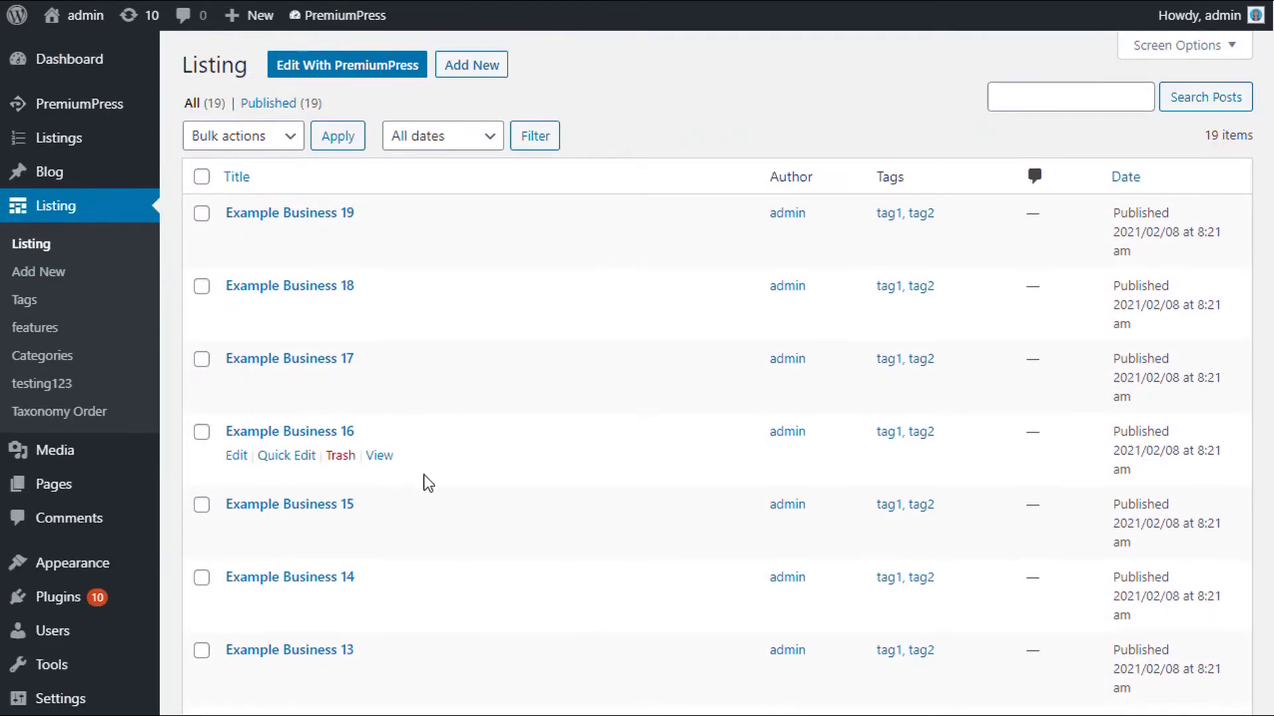
{"action": "scroll", "coordinate": [776, 555], "scroll_direction": "down", "scroll_amount": 5}
{"action": "scroll", "coordinate": [834, 458], "scroll_direction": "up", "scroll_amount": 5}
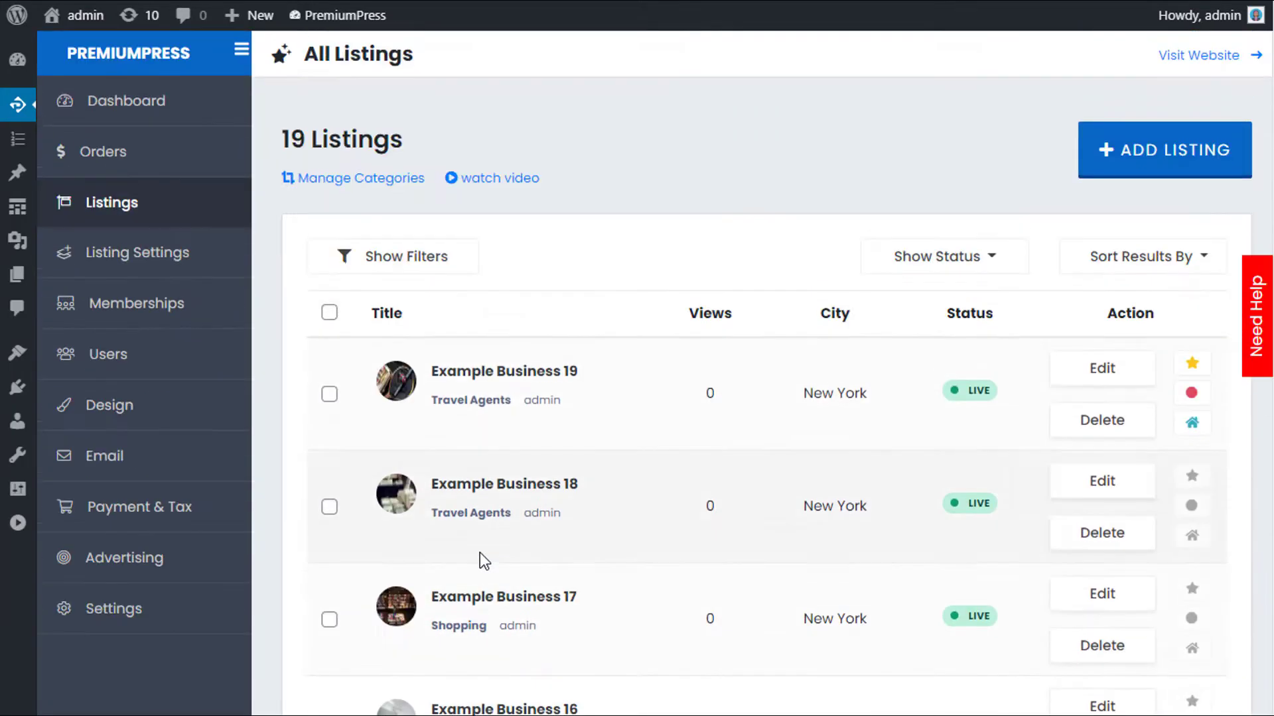
{"action": "scroll", "coordinate": [597, 193], "scroll_direction": "down", "scroll_amount": 2}
{"action": "scroll", "coordinate": [580, 216], "scroll_direction": "up", "scroll_amount": 2}
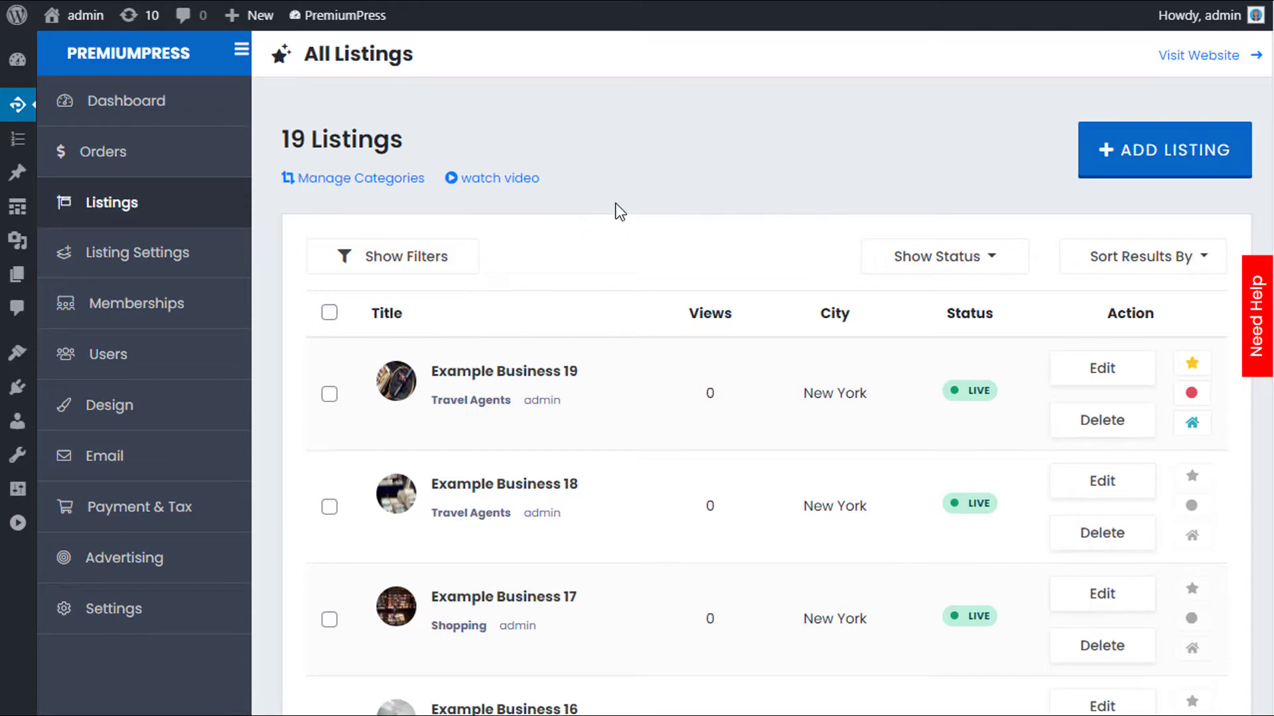
{"action": "scroll", "coordinate": [703, 285], "scroll_direction": "down", "scroll_amount": 6}
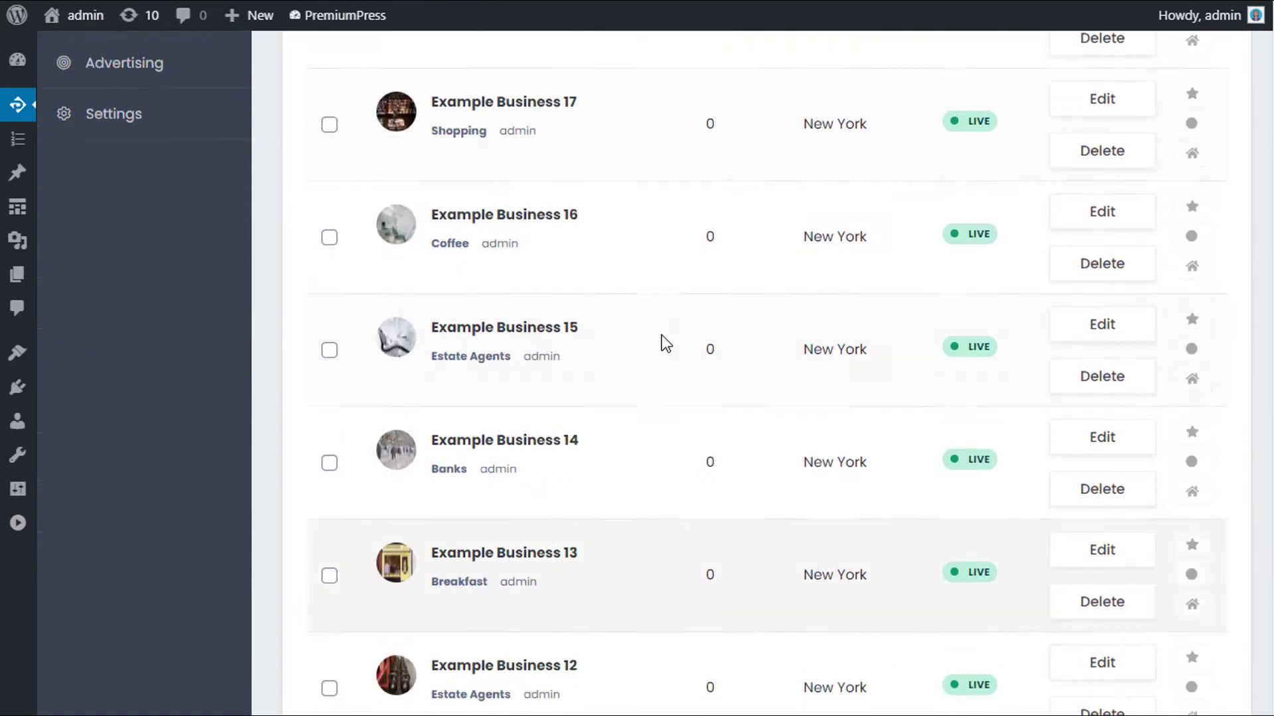
{"action": "scroll", "coordinate": [660, 339], "scroll_direction": "up", "scroll_amount": 6}
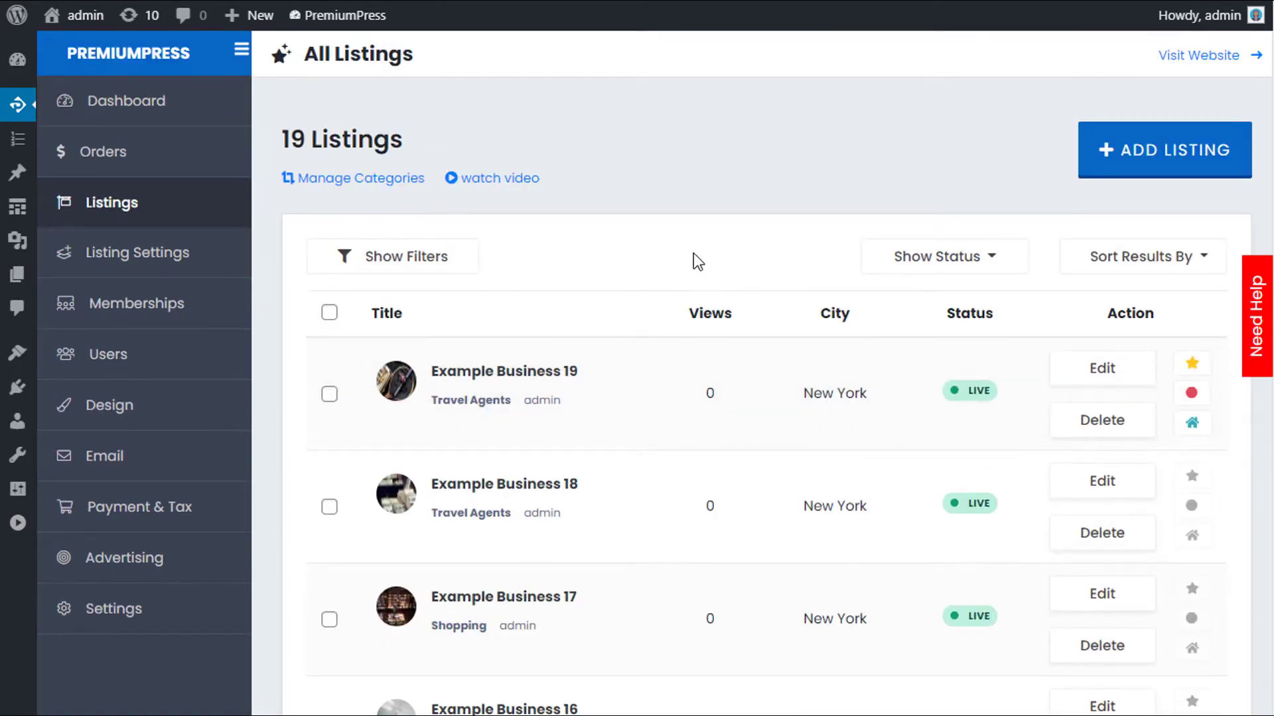
{"action": "scroll", "coordinate": [694, 259], "scroll_direction": "down", "scroll_amount": 7}
{"action": "scroll", "coordinate": [630, 318], "scroll_direction": "up", "scroll_amount": 7}
{"action": "left_click", "coordinate": [438, 253]}
{"action": "left_click", "coordinate": [428, 260]}
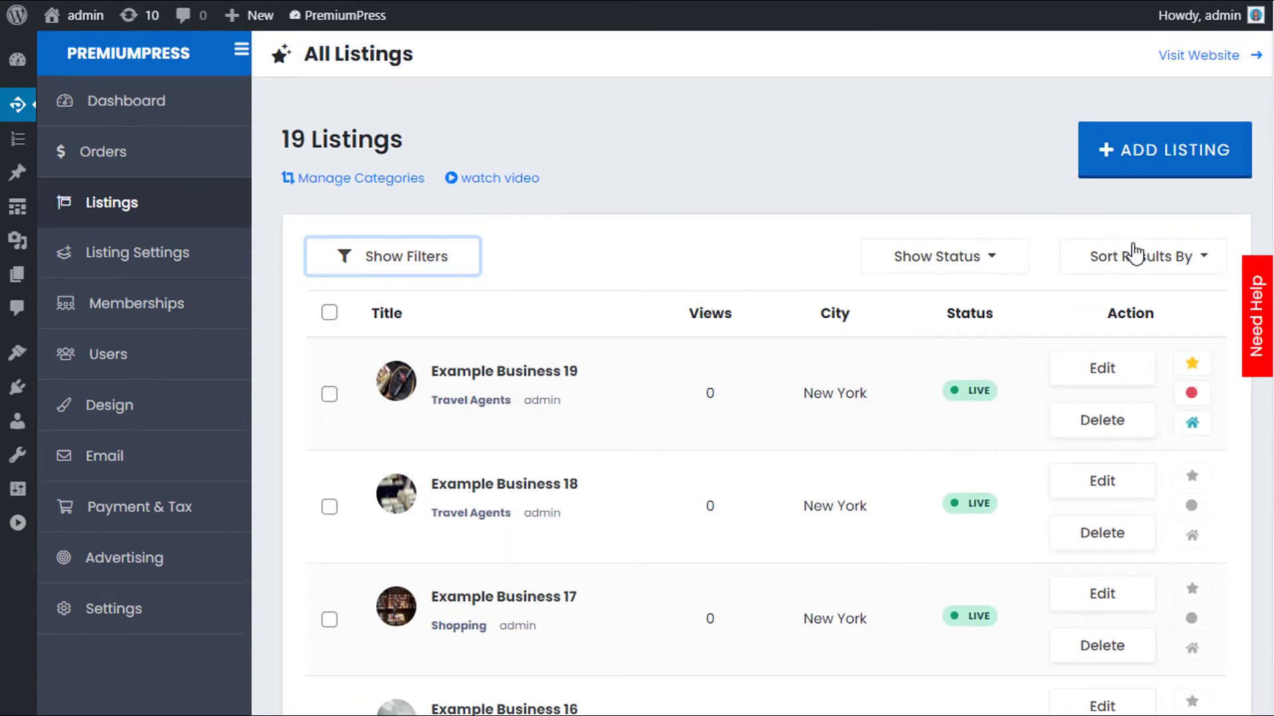
{"action": "left_click", "coordinate": [1133, 252]}
{"action": "left_click", "coordinate": [1135, 252]}
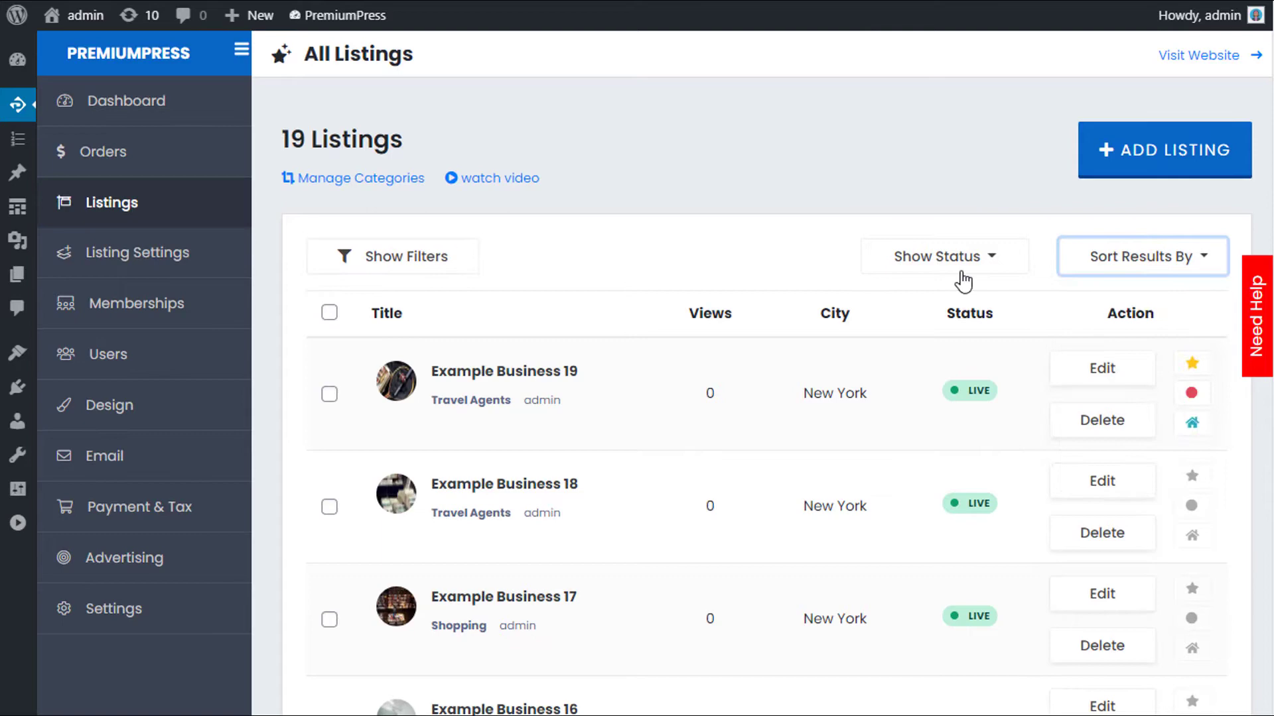
{"action": "left_click", "coordinate": [963, 282]}
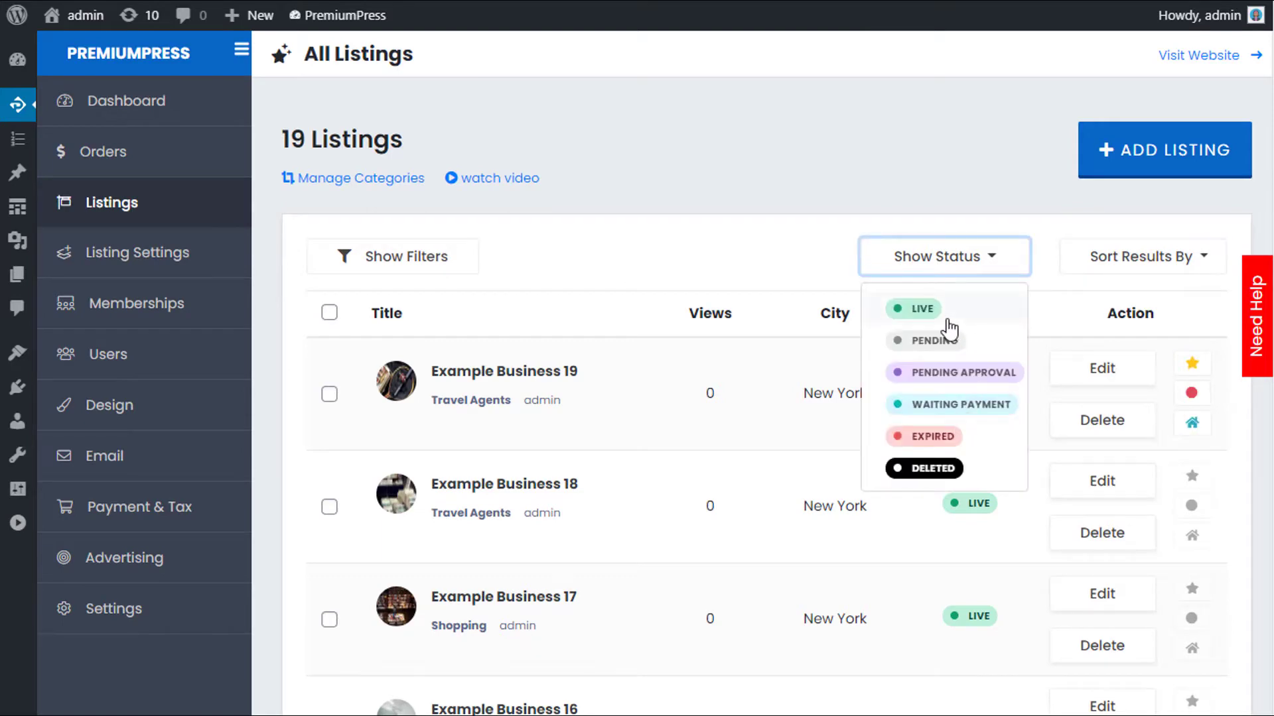
{"action": "left_click", "coordinate": [778, 190]}
{"action": "scroll", "coordinate": [699, 378], "scroll_direction": "down", "scroll_amount": 6}
{"action": "scroll", "coordinate": [615, 421], "scroll_direction": "up", "scroll_amount": 6}
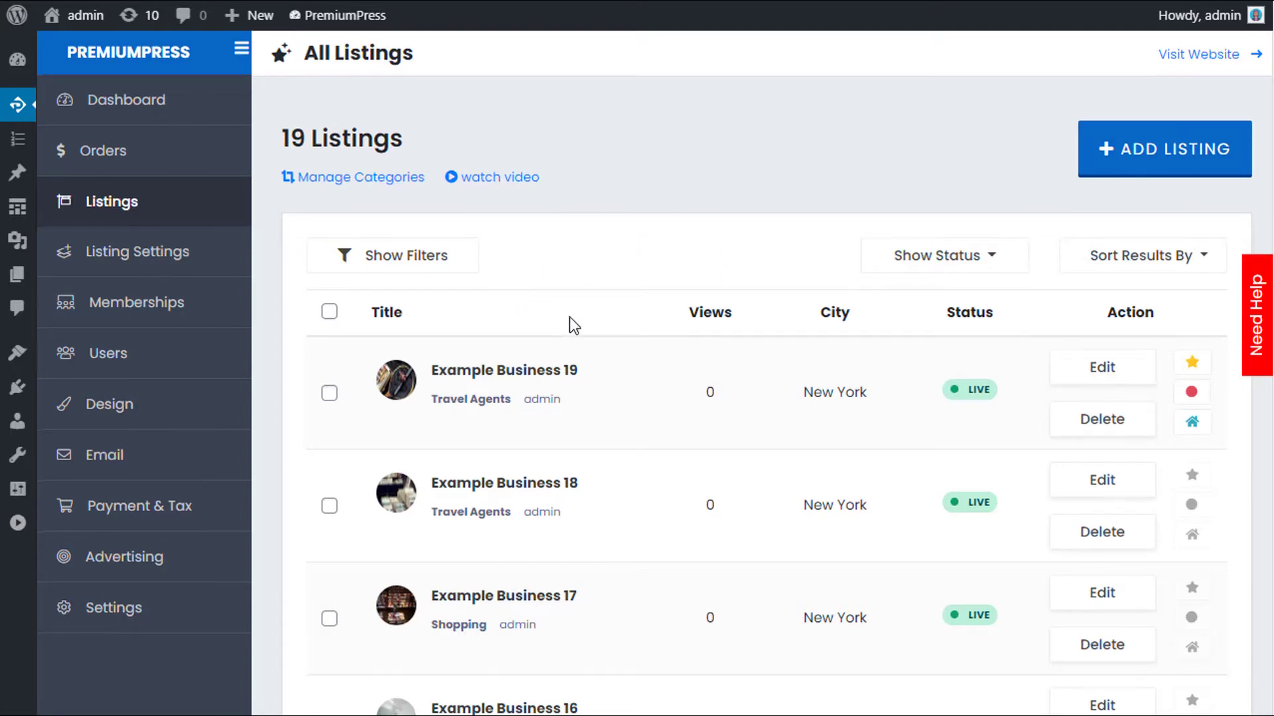
{"action": "scroll", "coordinate": [563, 330], "scroll_direction": "down", "scroll_amount": 9}
{"action": "scroll", "coordinate": [671, 196], "scroll_direction": "up", "scroll_amount": 9}
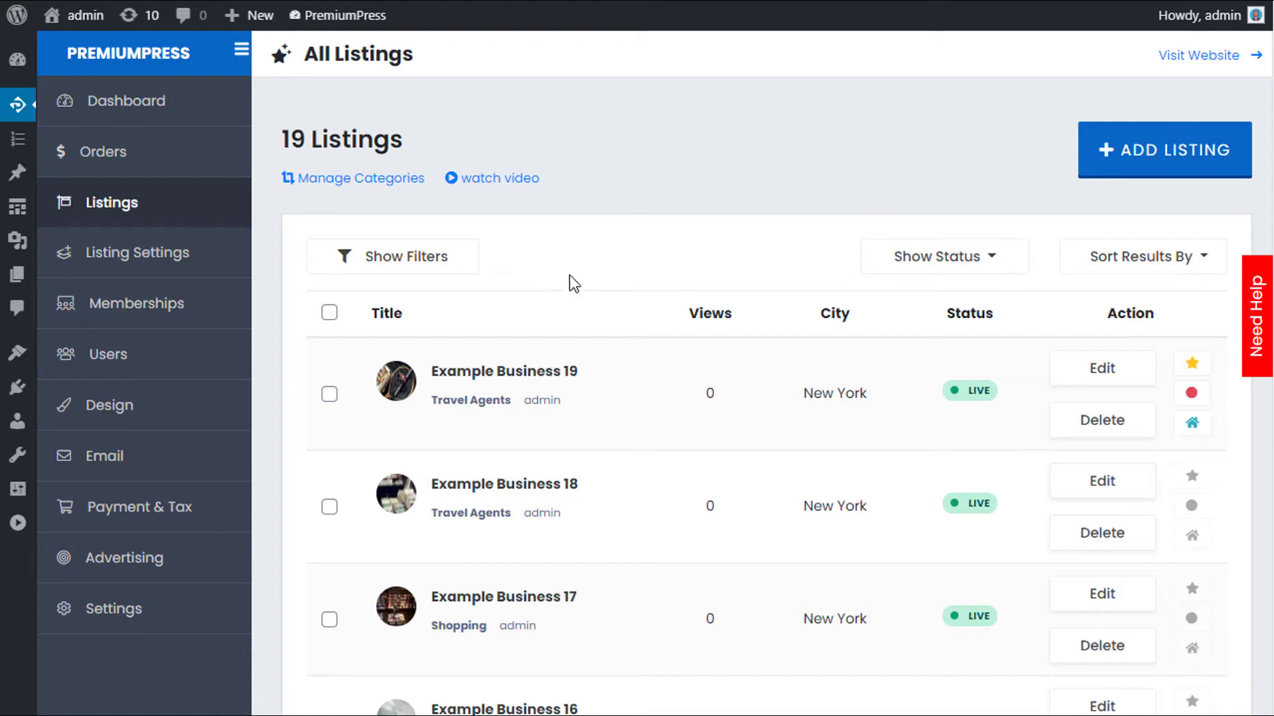
Step: Visit the front-end site and open the MY ACCOUNT dashboard to reach My Listings
{"action": "mouse_move", "coordinate": [81, 16]}
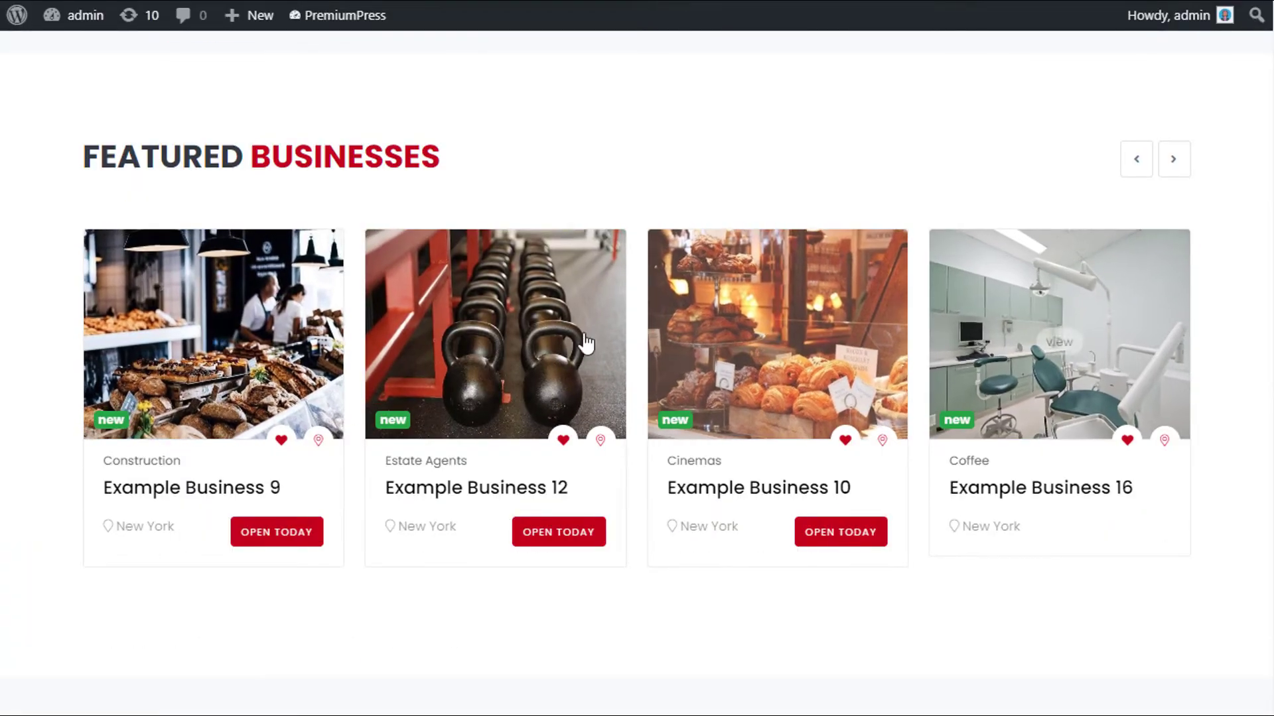
{"action": "scroll", "coordinate": [349, 455], "scroll_direction": "up", "scroll_amount": 10}
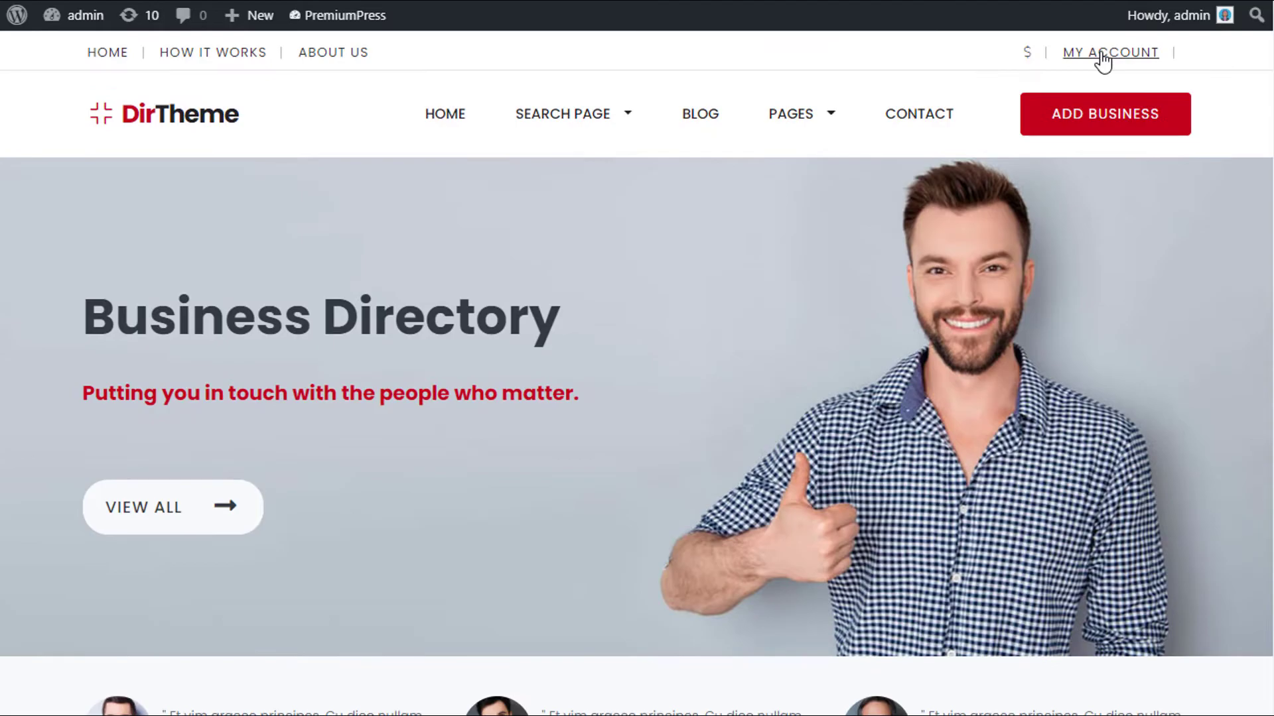
{"action": "left_click", "coordinate": [1100, 54]}
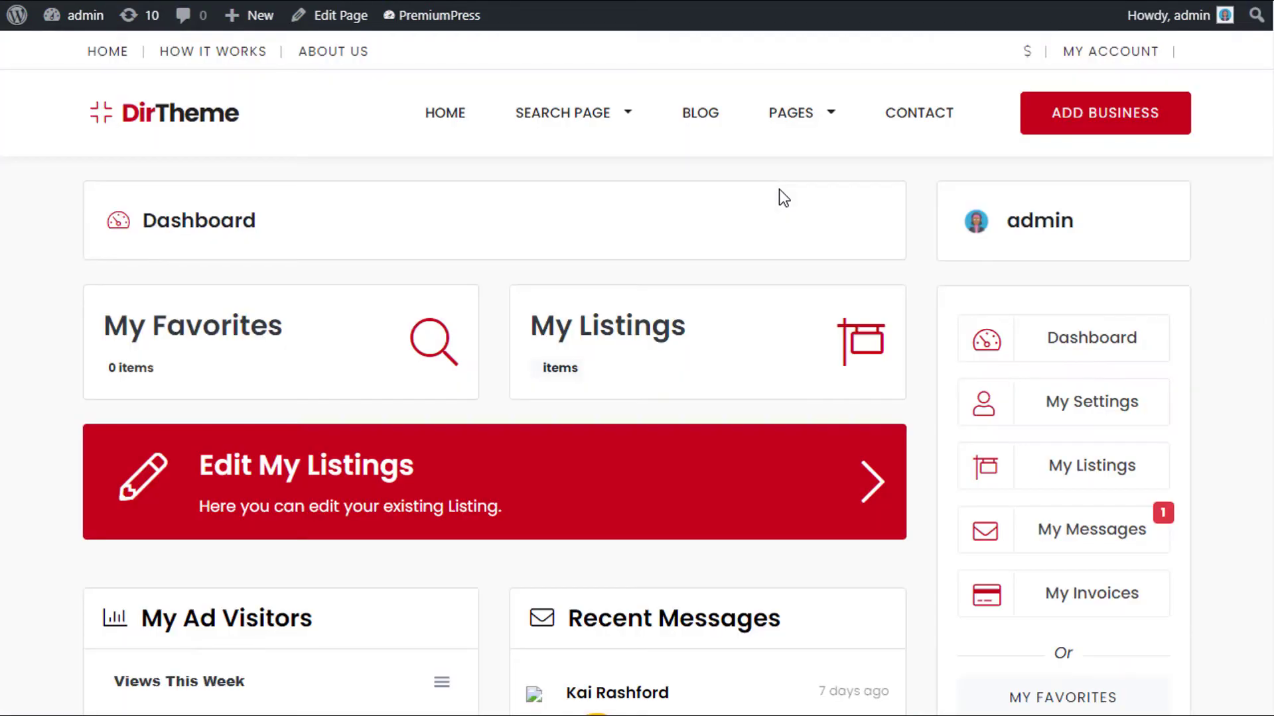
{"action": "scroll", "coordinate": [418, 461], "scroll_direction": "down", "scroll_amount": 1}
{"action": "scroll", "coordinate": [419, 398], "scroll_direction": "up", "scroll_amount": 1}
{"action": "scroll", "coordinate": [387, 398], "scroll_direction": "down", "scroll_amount": 6}
{"action": "scroll", "coordinate": [224, 433], "scroll_direction": "up", "scroll_amount": 1}
{"action": "scroll", "coordinate": [224, 432], "scroll_direction": "up", "scroll_amount": 5}
{"action": "left_click", "coordinate": [305, 470]}
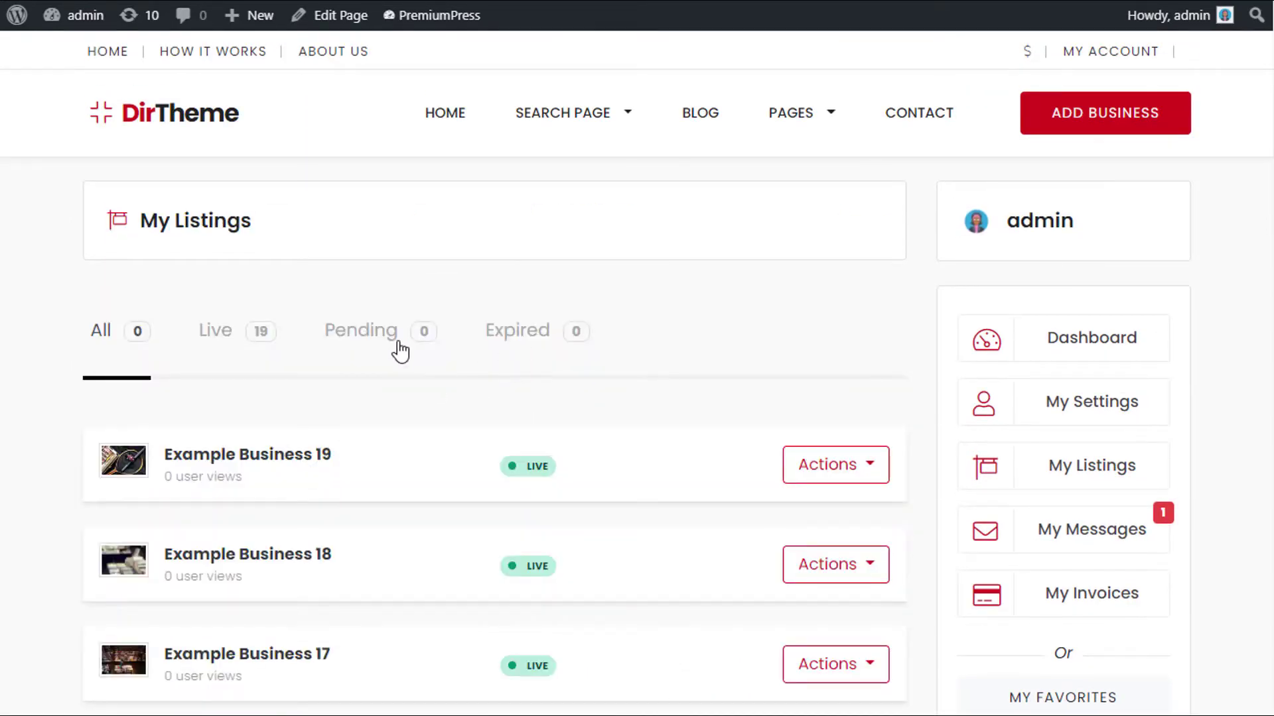
{"action": "scroll", "coordinate": [284, 523], "scroll_direction": "down", "scroll_amount": 7}
{"action": "scroll", "coordinate": [280, 528], "scroll_direction": "up", "scroll_amount": 7}
{"action": "scroll", "coordinate": [303, 364], "scroll_direction": "down", "scroll_amount": 2}
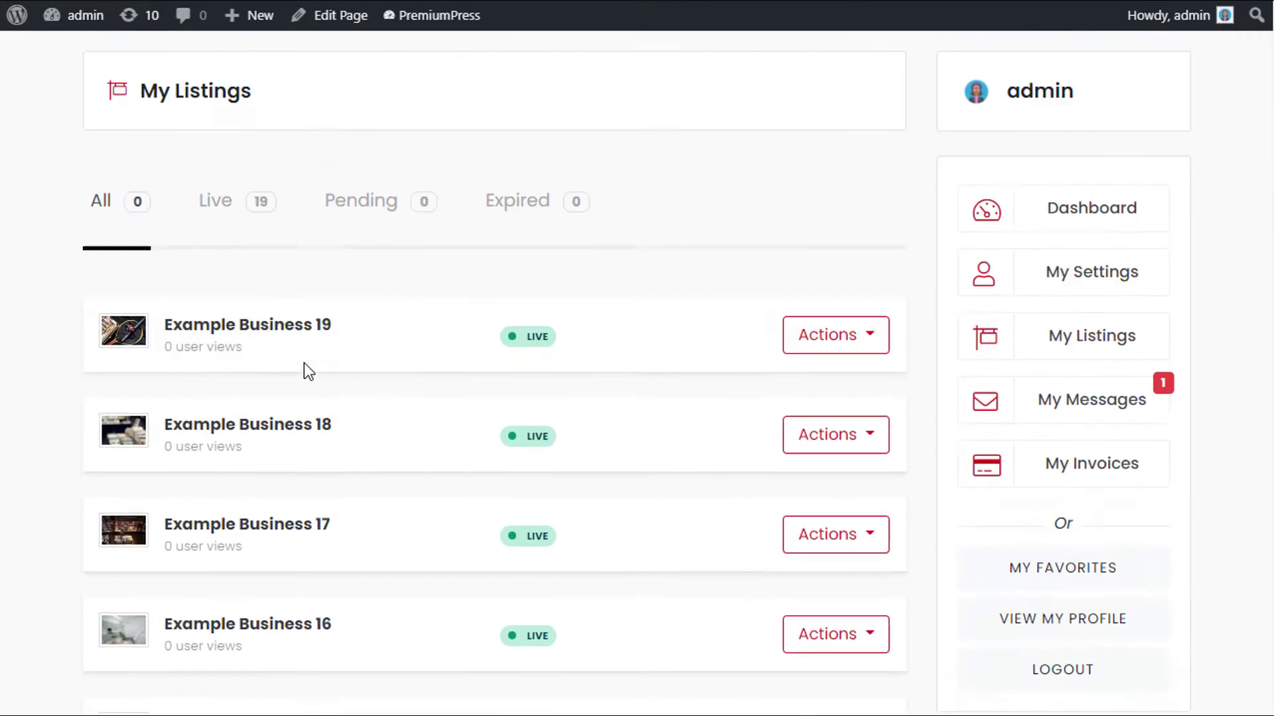
{"action": "scroll", "coordinate": [304, 364], "scroll_direction": "down", "scroll_amount": 4}
{"action": "scroll", "coordinate": [276, 625], "scroll_direction": "up", "scroll_amount": 5}
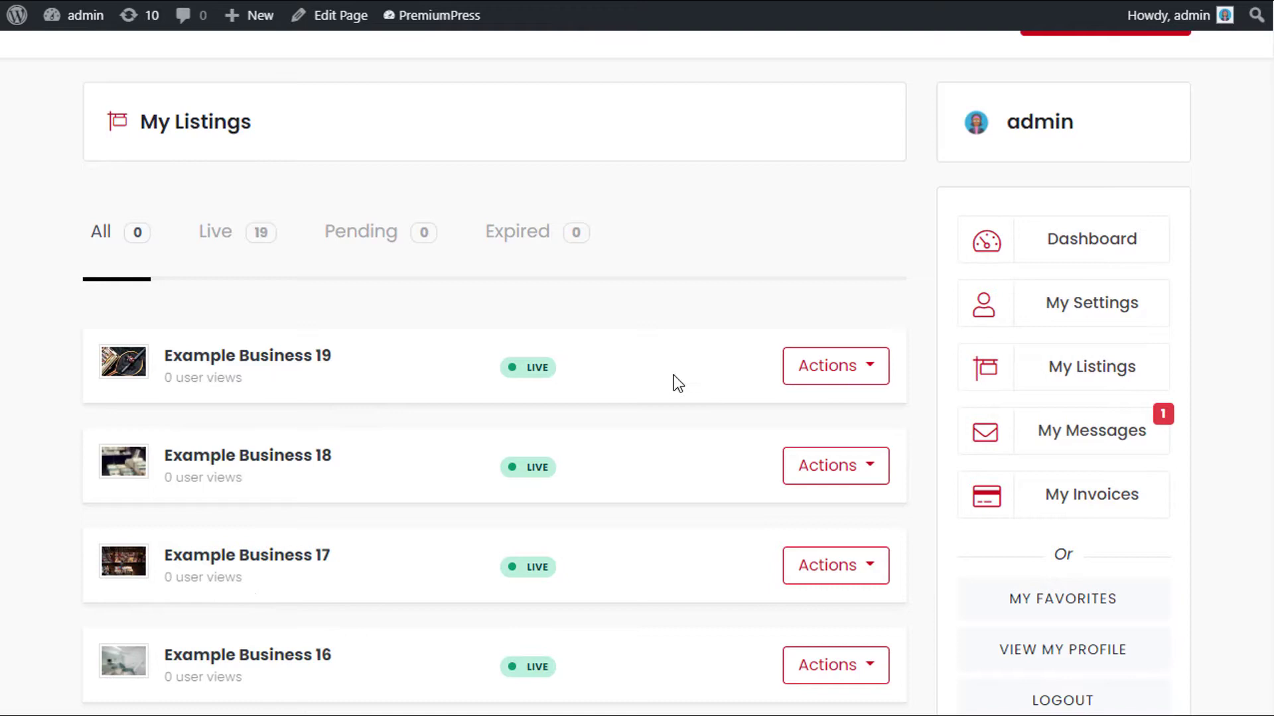
{"action": "left_click", "coordinate": [837, 370]}
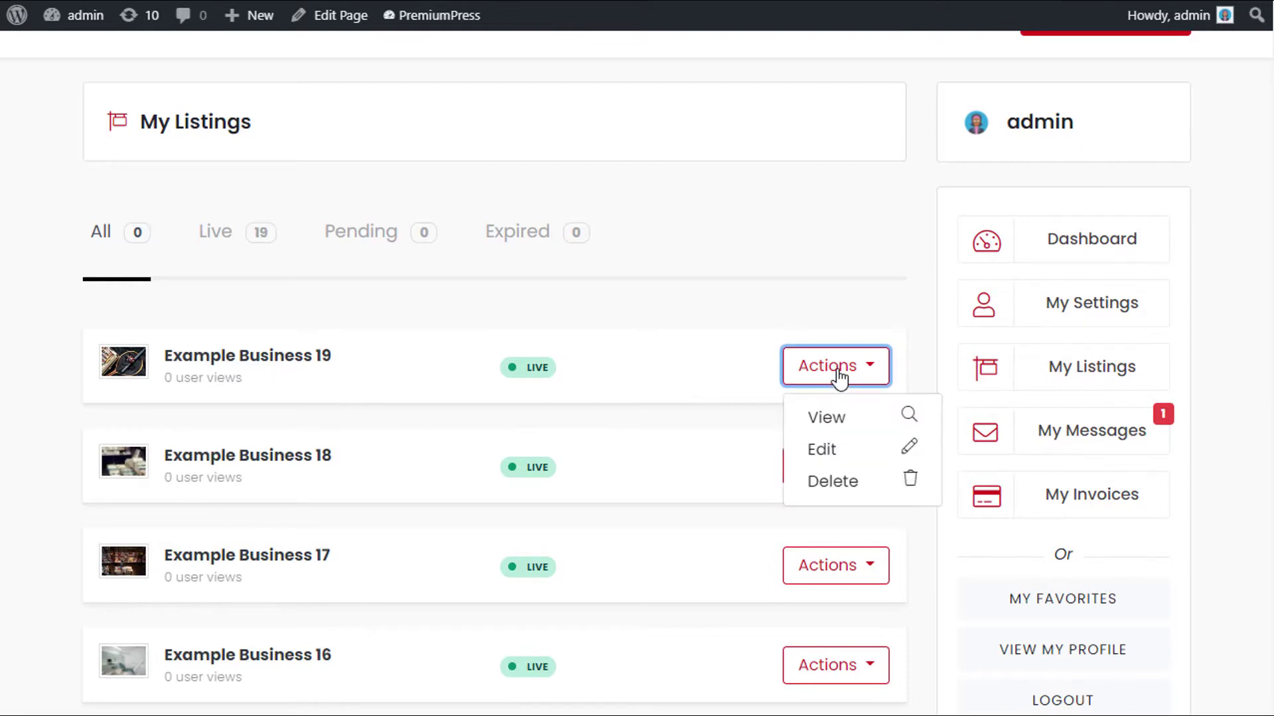
{"action": "left_click", "coordinate": [783, 298]}
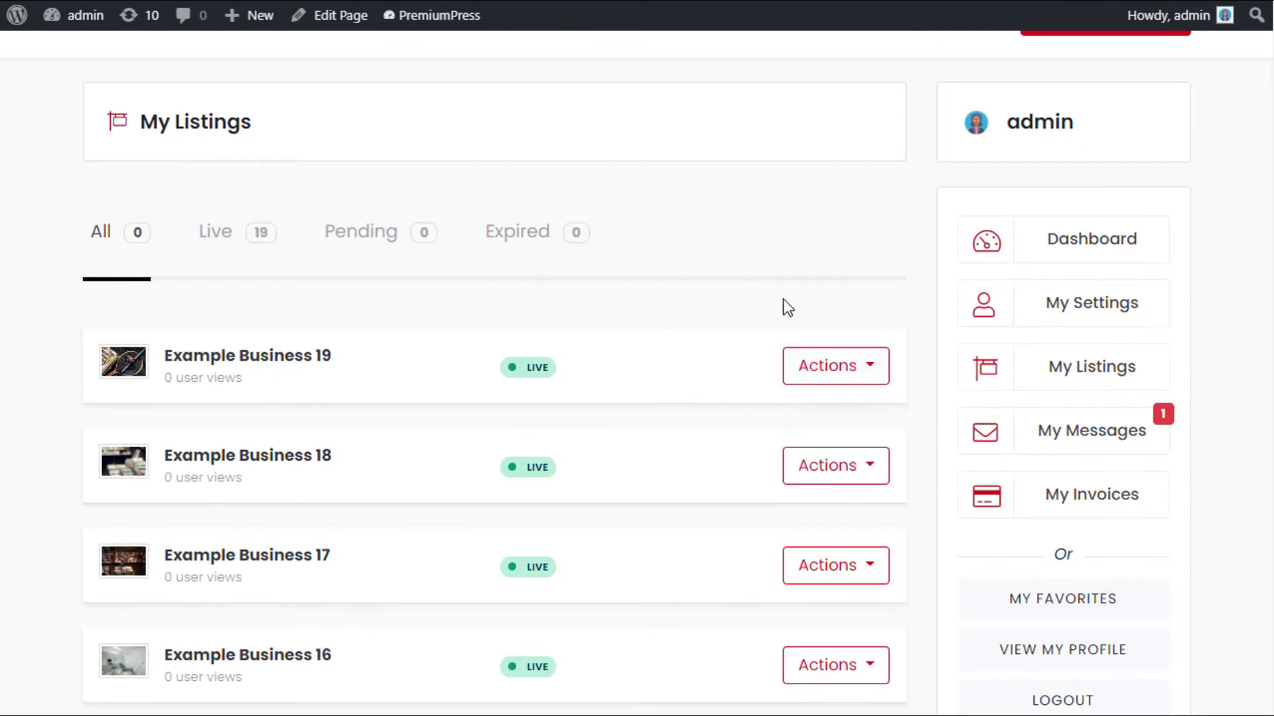
{"action": "left_click", "coordinate": [842, 375]}
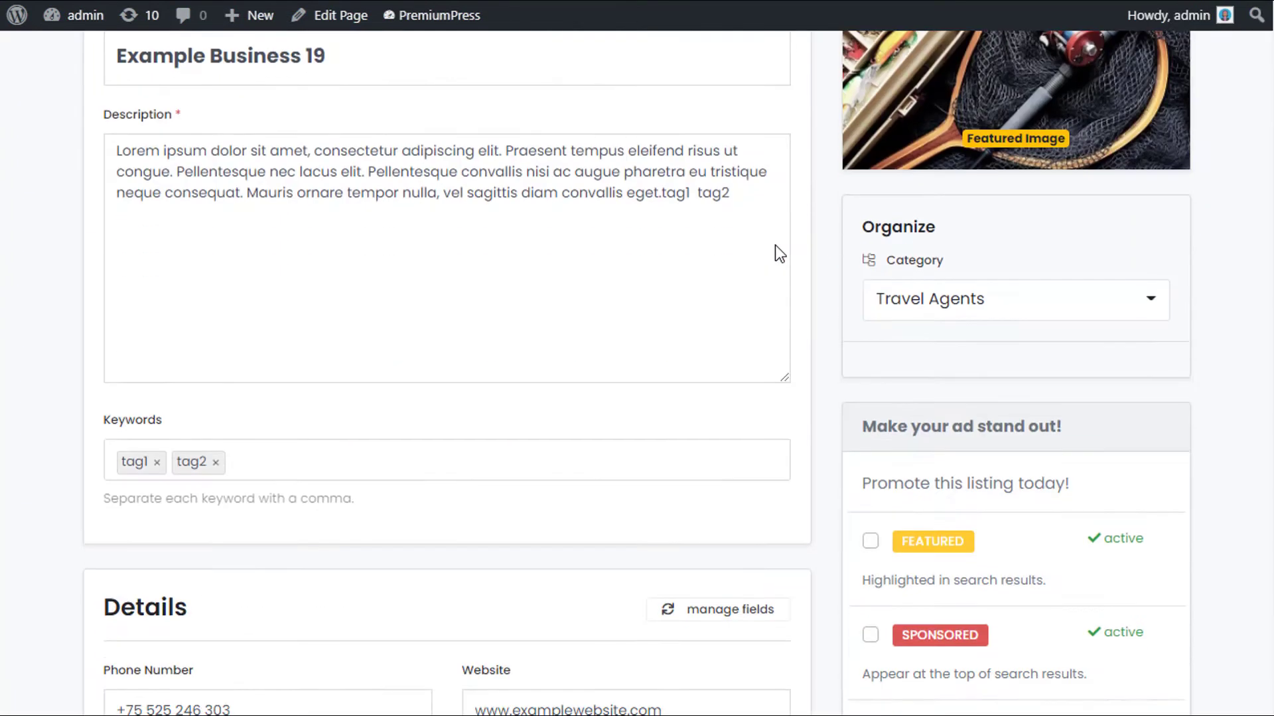
Step: Scroll through Example Business 19's edit form: title, description, featured image and Travel Agents category
{"action": "scroll", "coordinate": [690, 440], "scroll_direction": "up", "scroll_amount": 20}
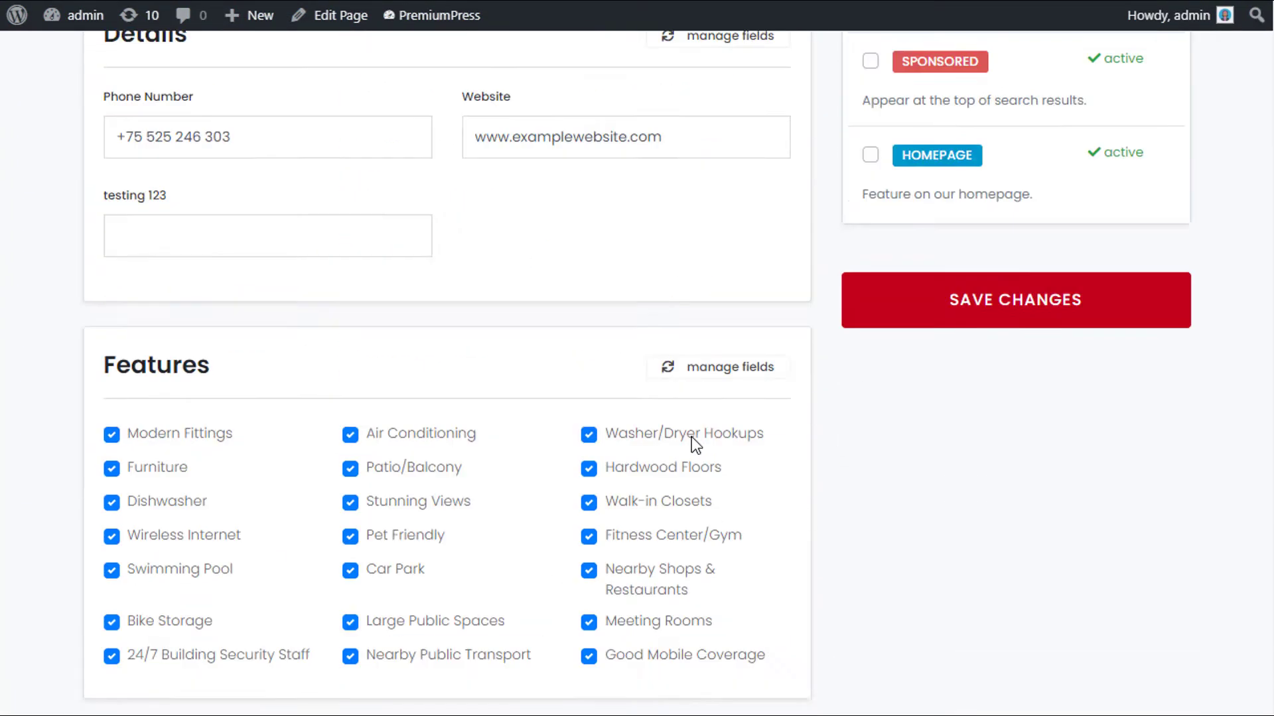
{"action": "scroll", "coordinate": [466, 451], "scroll_direction": "down", "scroll_amount": 5}
{"action": "scroll", "coordinate": [484, 471], "scroll_direction": "down", "scroll_amount": 2}
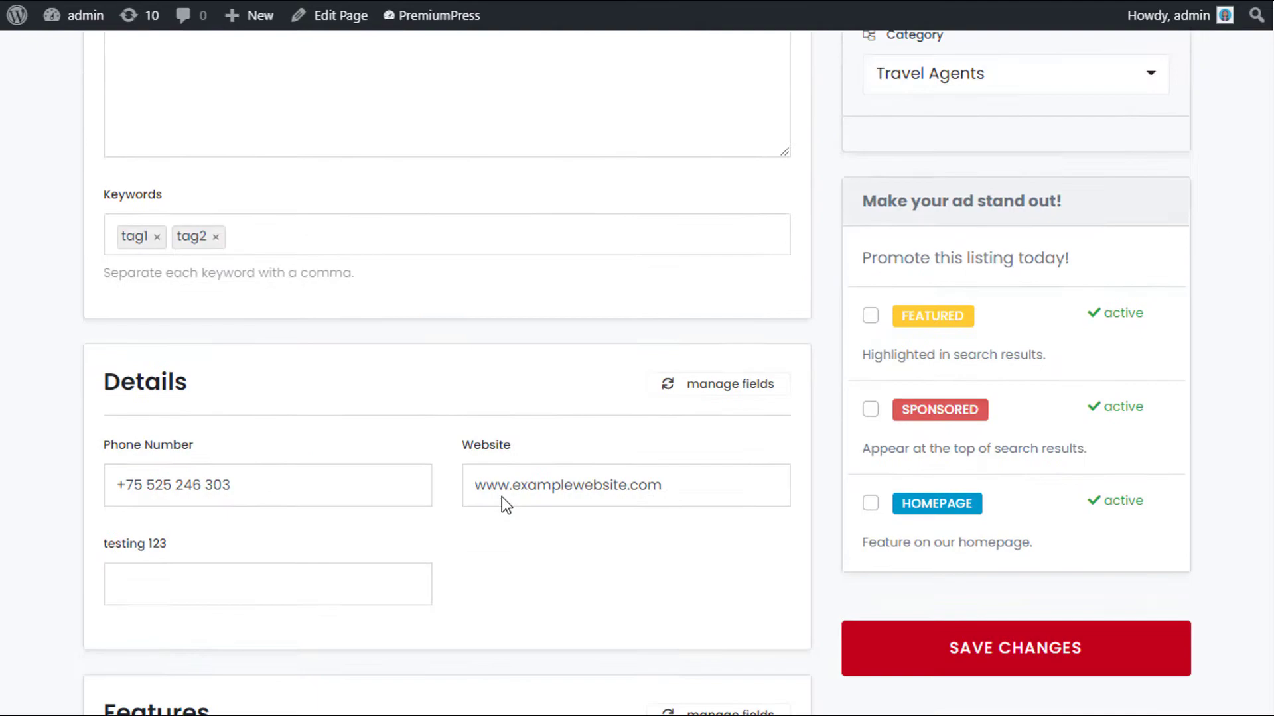
{"action": "scroll", "coordinate": [502, 496], "scroll_direction": "up", "scroll_amount": 8}
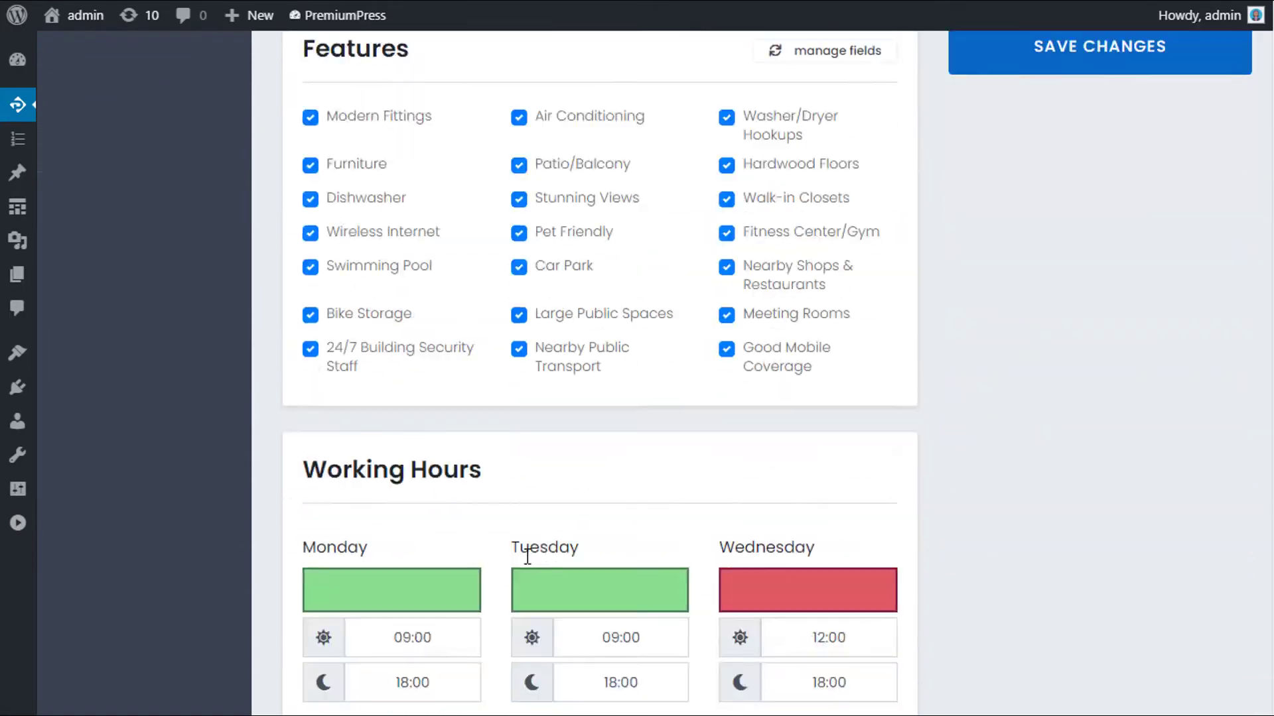
{"action": "scroll", "coordinate": [830, 287], "scroll_direction": "up", "scroll_amount": 12}
{"action": "scroll", "coordinate": [736, 329], "scroll_direction": "down", "scroll_amount": 5}
{"action": "scroll", "coordinate": [738, 329], "scroll_direction": "down", "scroll_amount": 3}
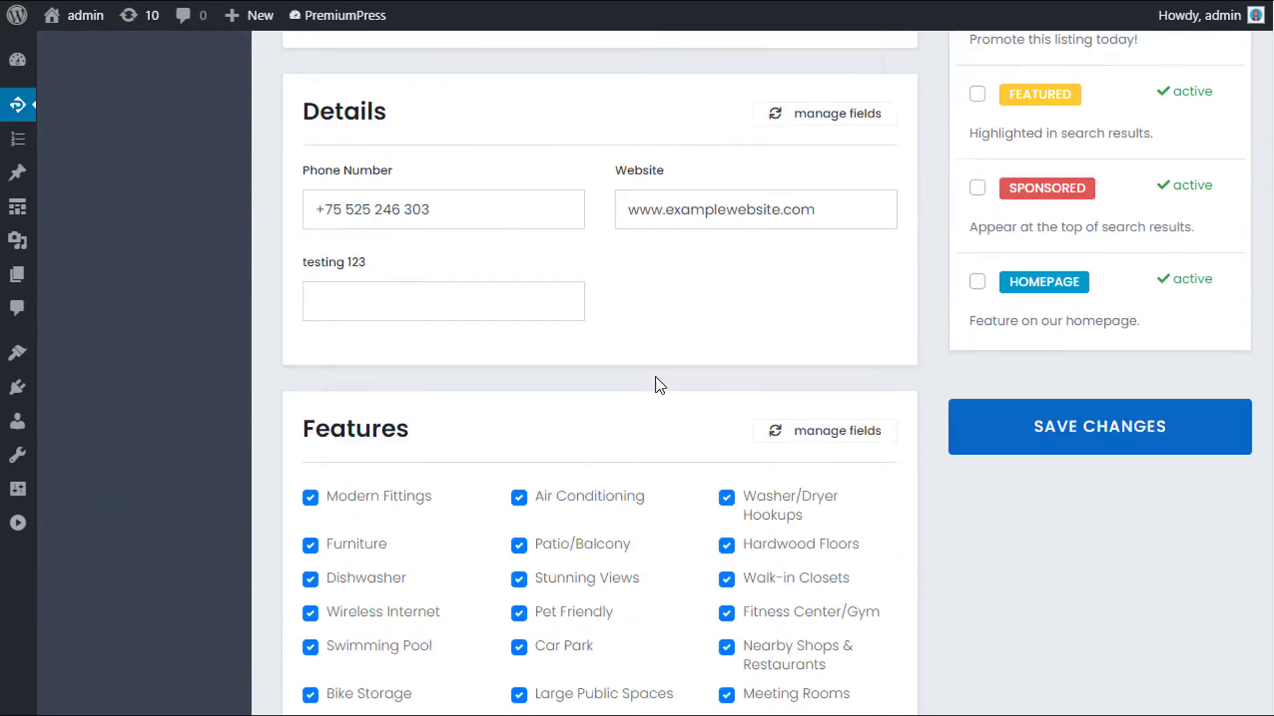
{"action": "scroll", "coordinate": [660, 381], "scroll_direction": "up", "scroll_amount": 8}
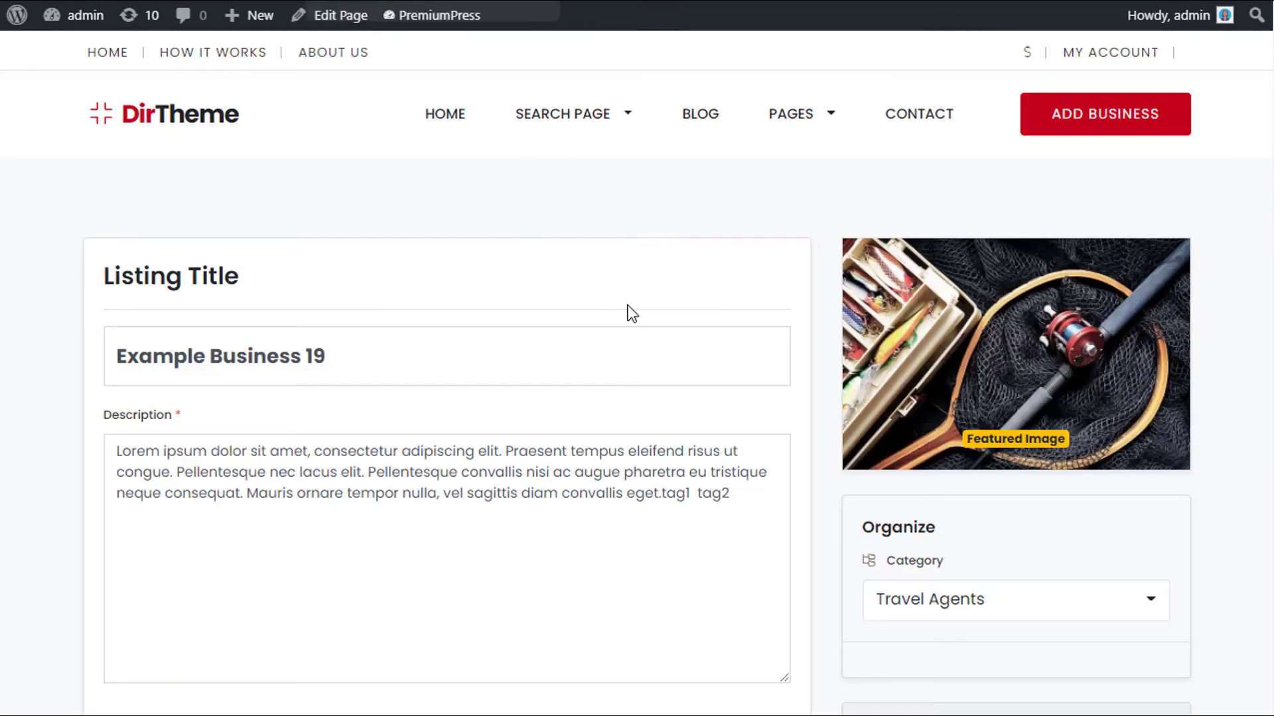
Step: Save the Example Business 19 edits and review its live listing page
{"action": "scroll", "coordinate": [858, 348], "scroll_direction": "down", "scroll_amount": 10}
{"action": "left_click", "coordinate": [1029, 383]}
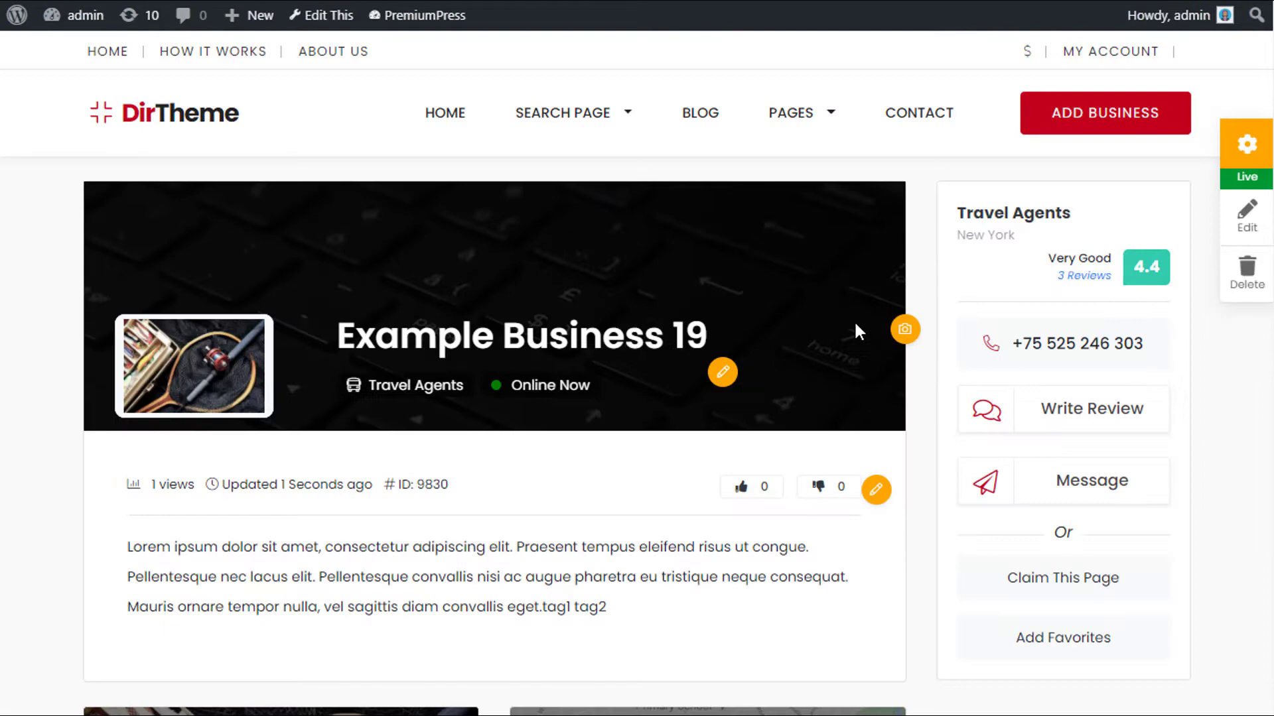
{"action": "scroll", "coordinate": [858, 382], "scroll_direction": "down", "scroll_amount": 3}
{"action": "scroll", "coordinate": [858, 385], "scroll_direction": "up", "scroll_amount": 2}
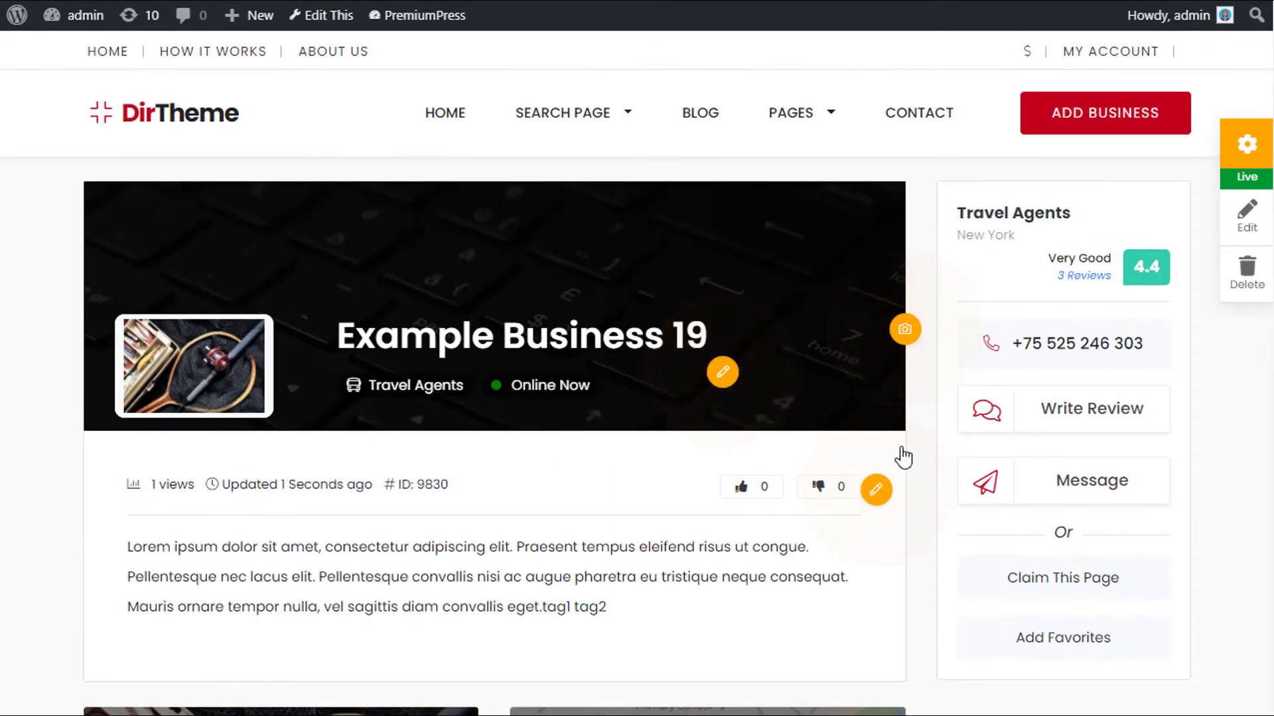
{"action": "scroll", "coordinate": [623, 471], "scroll_direction": "down", "scroll_amount": 2}
{"action": "scroll", "coordinate": [605, 483], "scroll_direction": "up", "scroll_amount": 3}
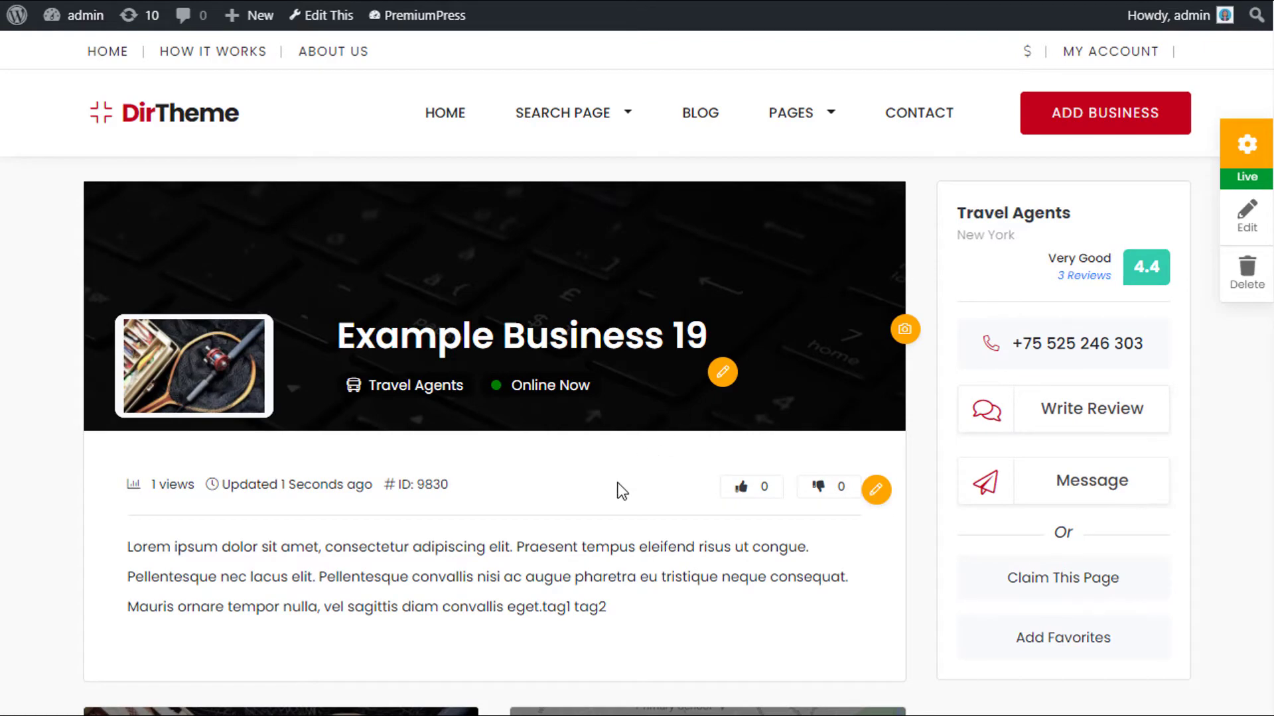
{"action": "scroll", "coordinate": [605, 458], "scroll_direction": "down", "scroll_amount": 3}
{"action": "scroll", "coordinate": [600, 458], "scroll_direction": "up", "scroll_amount": 3}
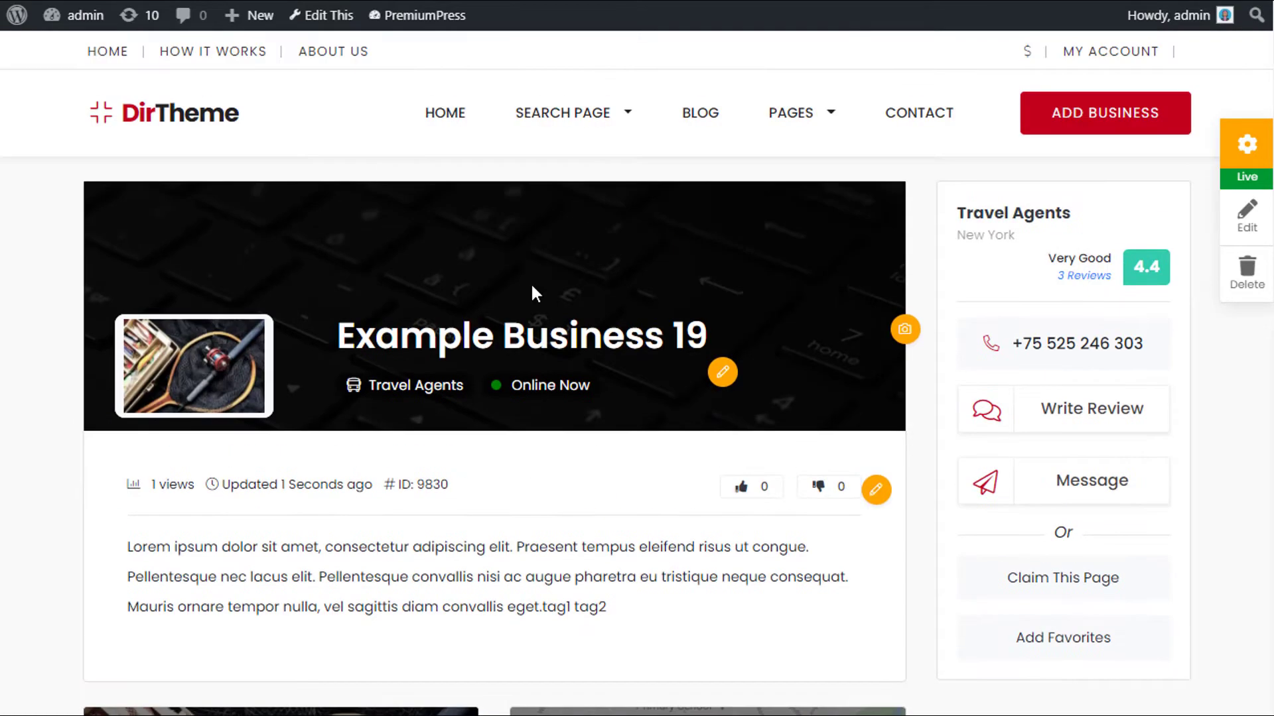
Step: Open the title's in-page editor, then close it leaving the title unchanged
{"action": "left_click", "coordinate": [720, 373]}
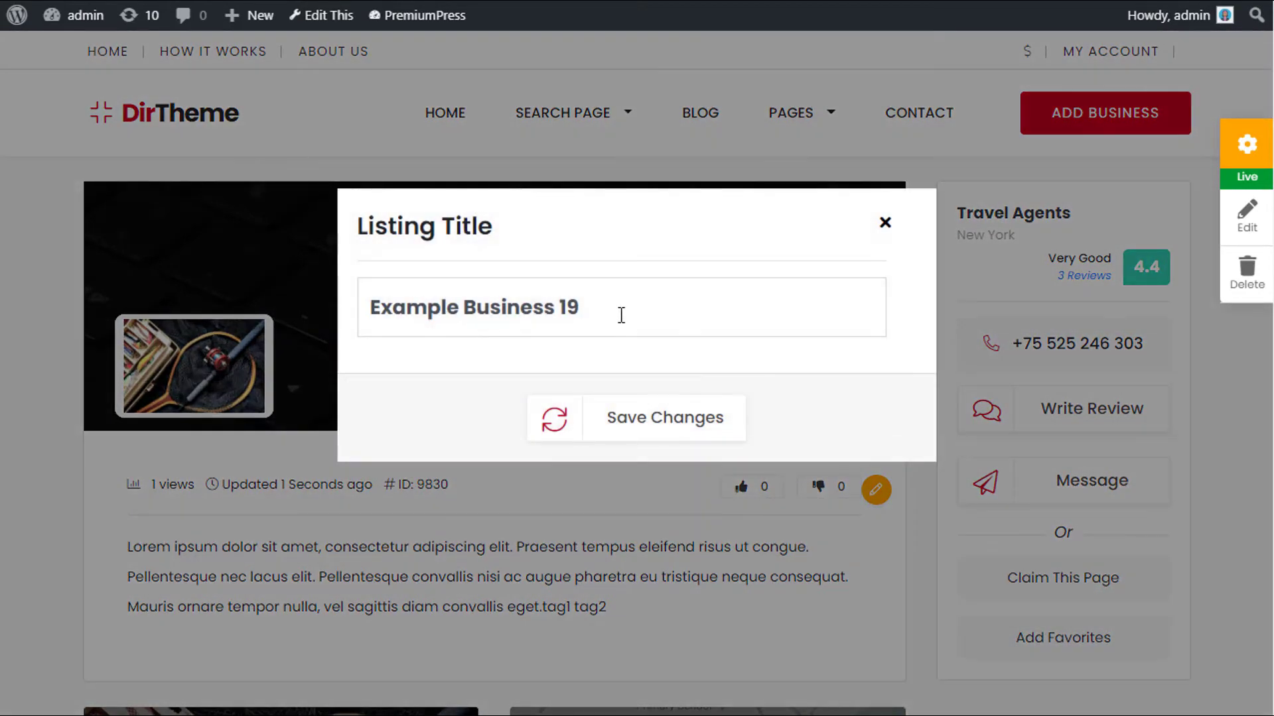
{"action": "left_click_drag", "start_coordinate": [620, 316], "coordinate": [566, 309]}
{"action": "left_click", "coordinate": [883, 223]}
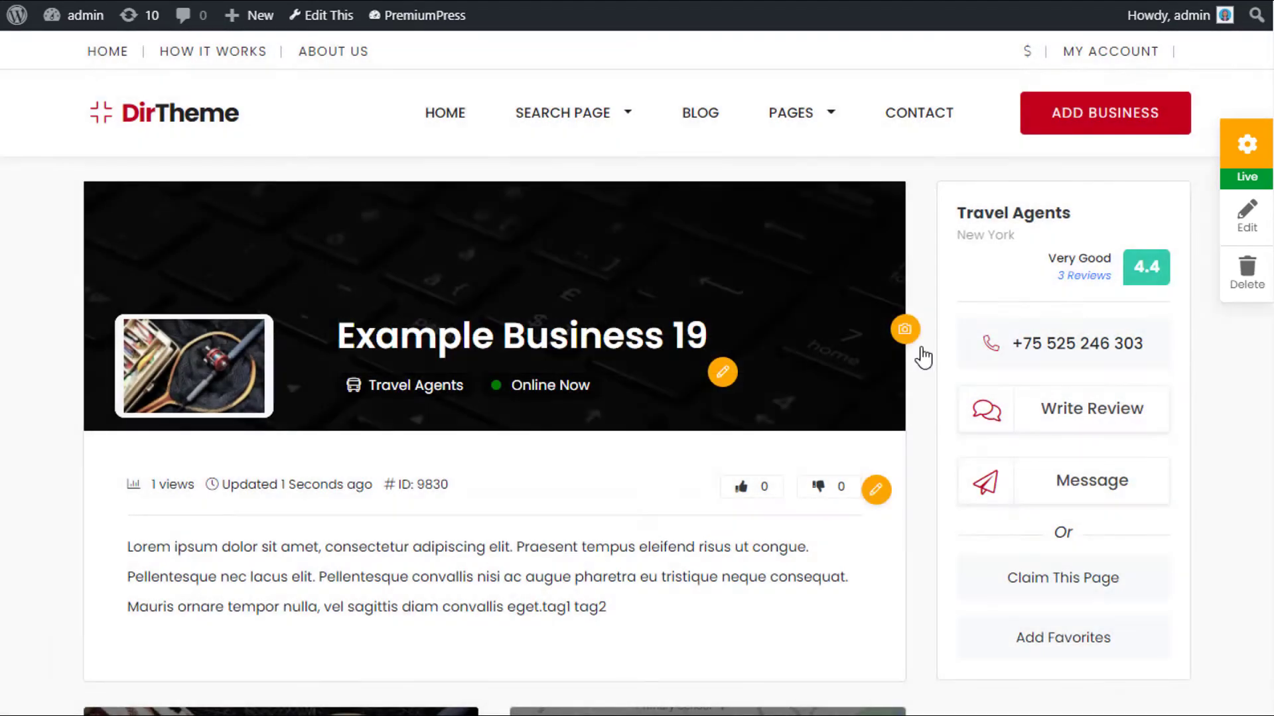
Step: Browse the banner's Background Image choices and close them without changes
{"action": "left_click", "coordinate": [906, 335]}
{"action": "scroll", "coordinate": [698, 377], "scroll_direction": "down", "scroll_amount": 10}
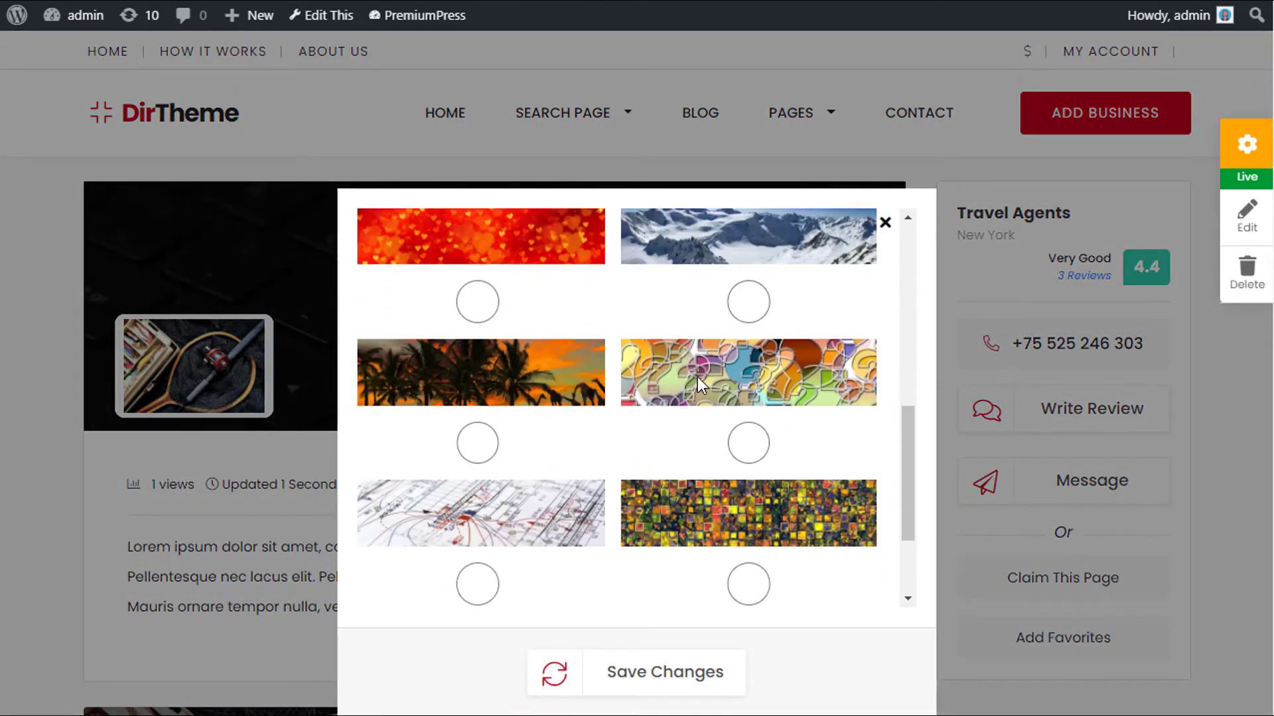
{"action": "left_click", "coordinate": [885, 222]}
Step: Scroll through the Example Business 19 listing page
{"action": "scroll", "coordinate": [748, 312], "scroll_direction": "down", "scroll_amount": 8}
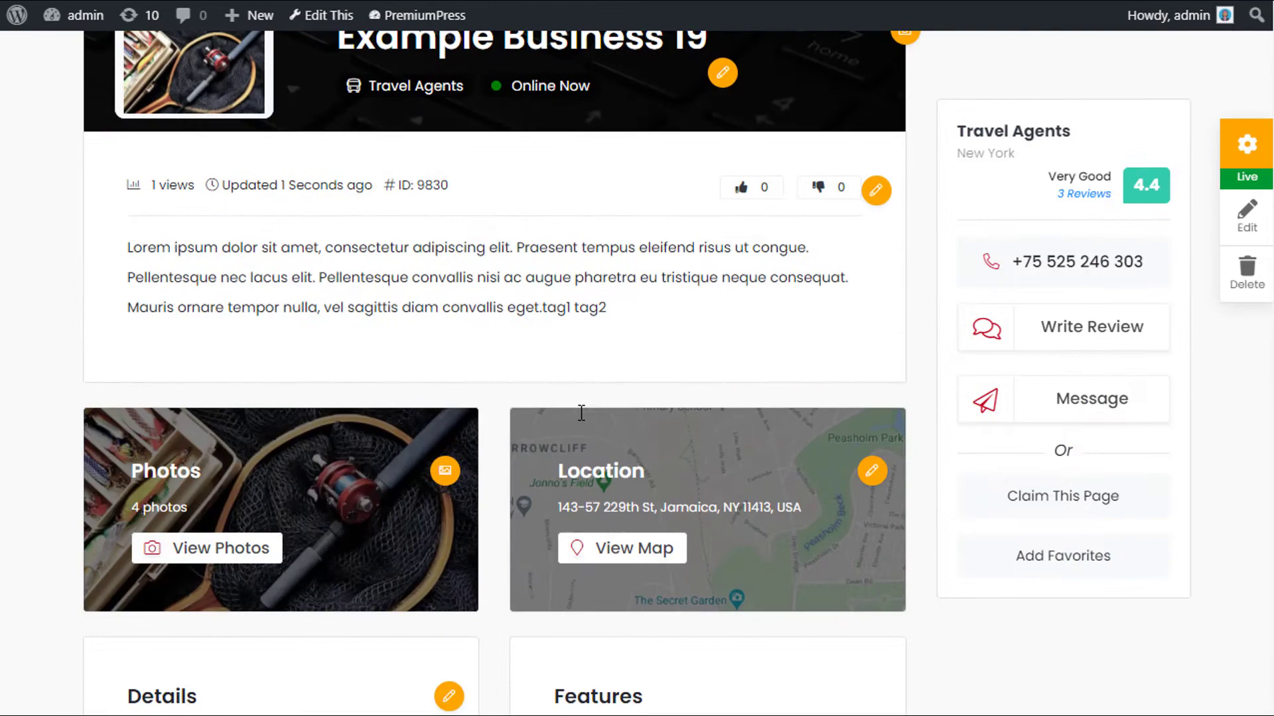
{"action": "scroll", "coordinate": [324, 497], "scroll_direction": "down", "scroll_amount": 5}
{"action": "scroll", "coordinate": [323, 496], "scroll_direction": "down", "scroll_amount": 2}
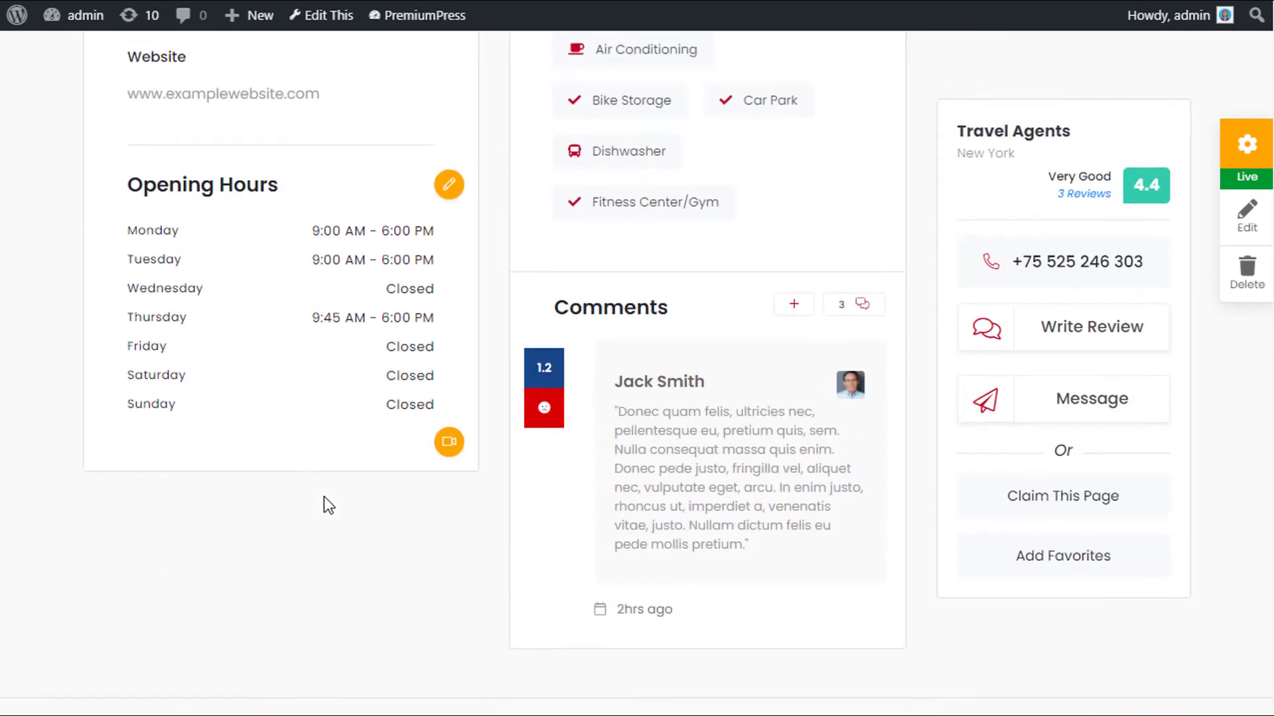
{"action": "scroll", "coordinate": [323, 496], "scroll_direction": "up", "scroll_amount": 4}
{"action": "scroll", "coordinate": [322, 501], "scroll_direction": "up", "scroll_amount": 1}
{"action": "scroll", "coordinate": [336, 551], "scroll_direction": "up", "scroll_amount": 3}
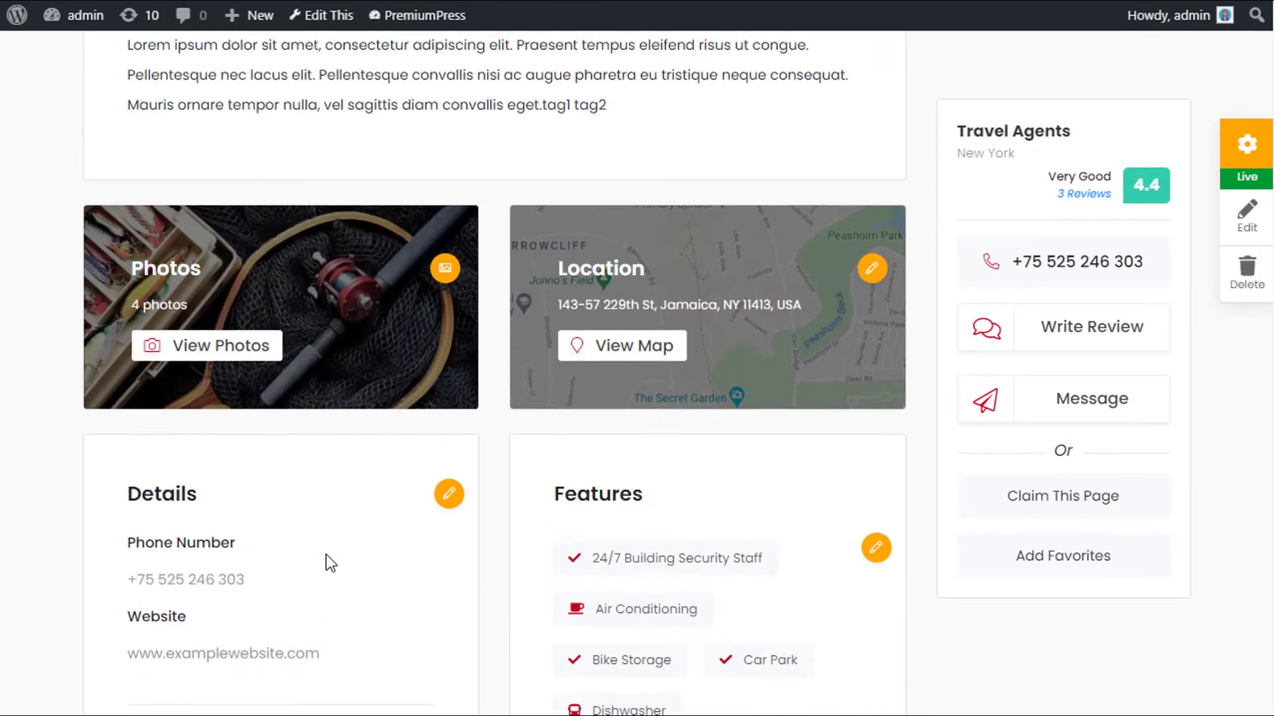
{"action": "scroll", "coordinate": [327, 567], "scroll_direction": "up", "scroll_amount": 5}
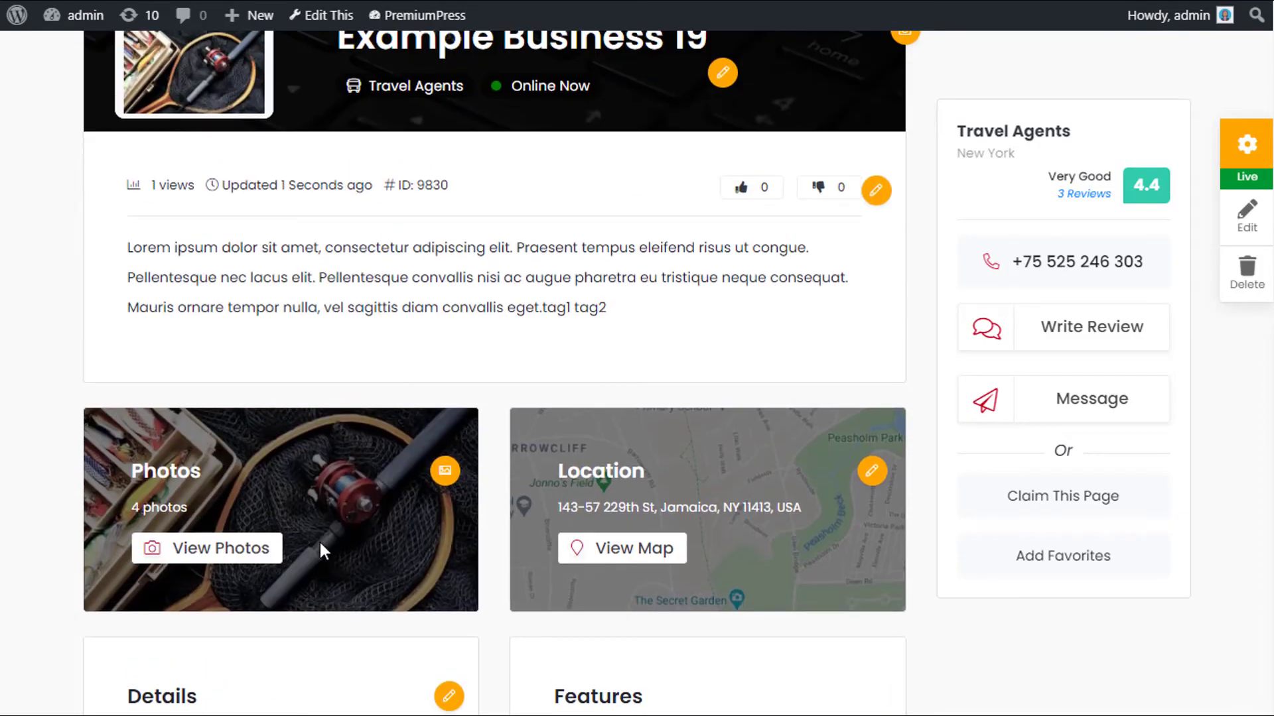
{"action": "scroll", "coordinate": [501, 483], "scroll_direction": "down", "scroll_amount": 10}
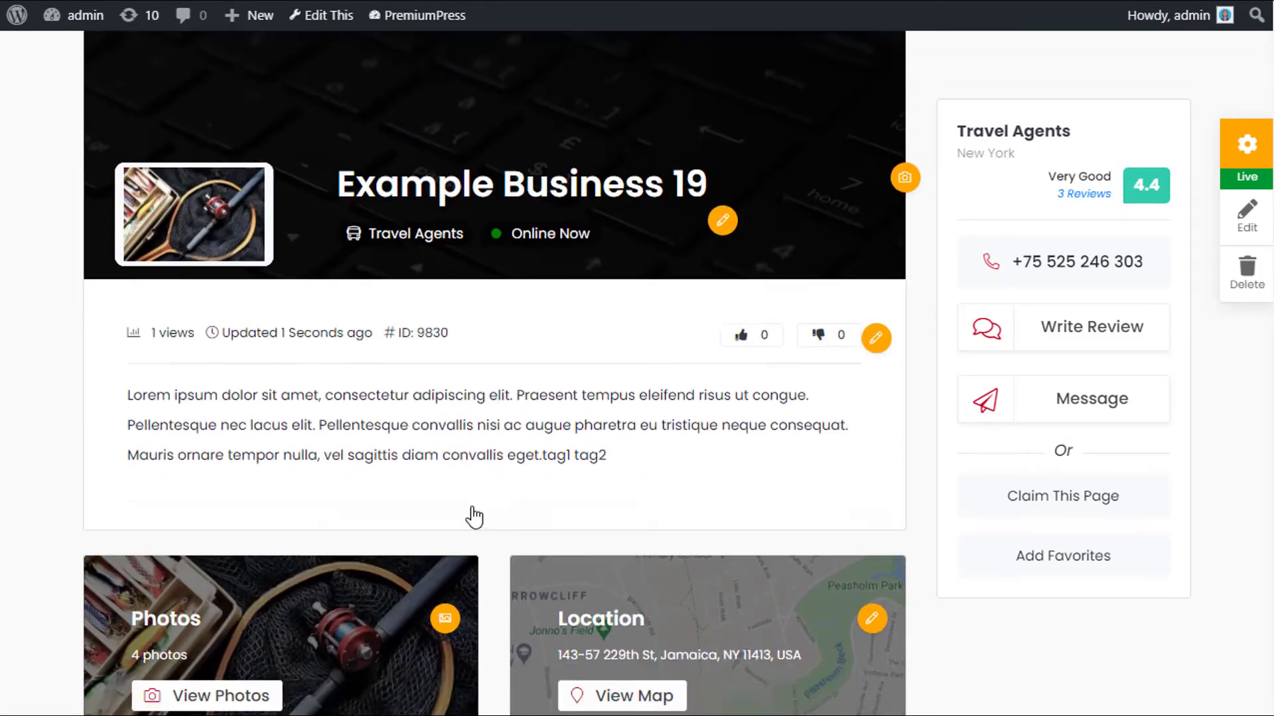
{"action": "scroll", "coordinate": [440, 552], "scroll_direction": "up", "scroll_amount": 10}
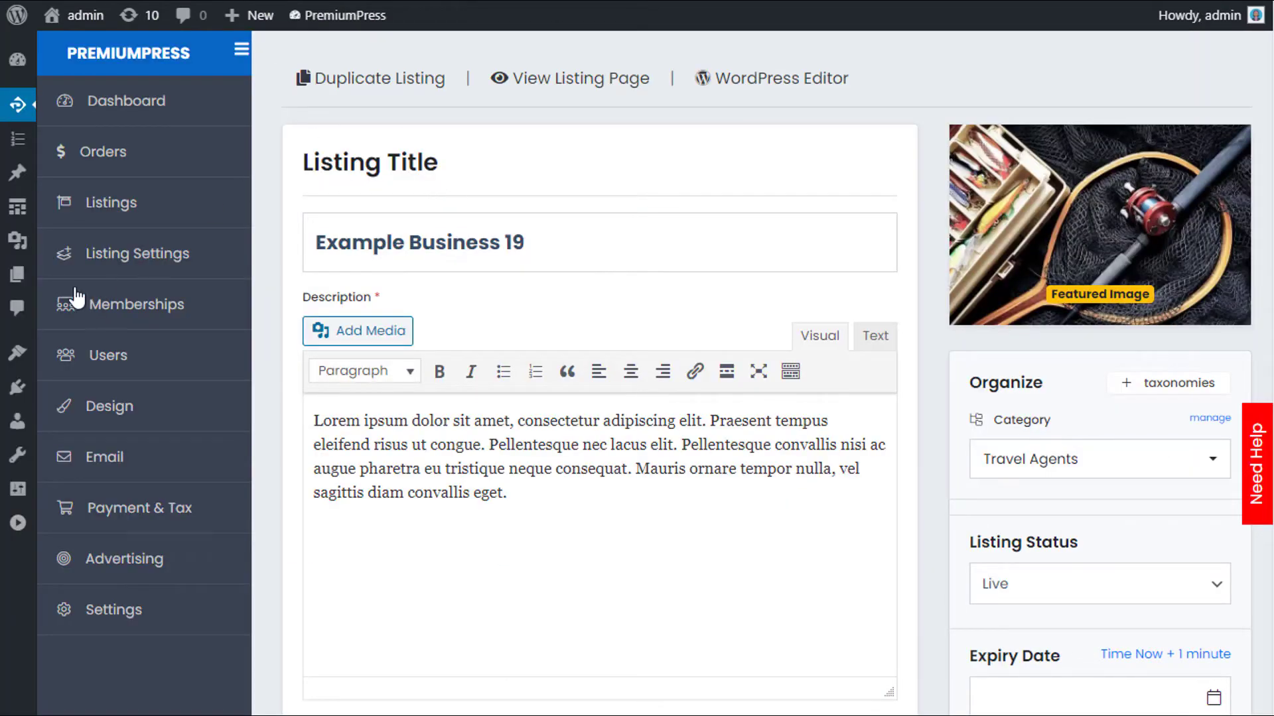
Step: Go to Listing Settings > Packages and enable the Free 123 package
{"action": "left_click", "coordinate": [74, 252]}
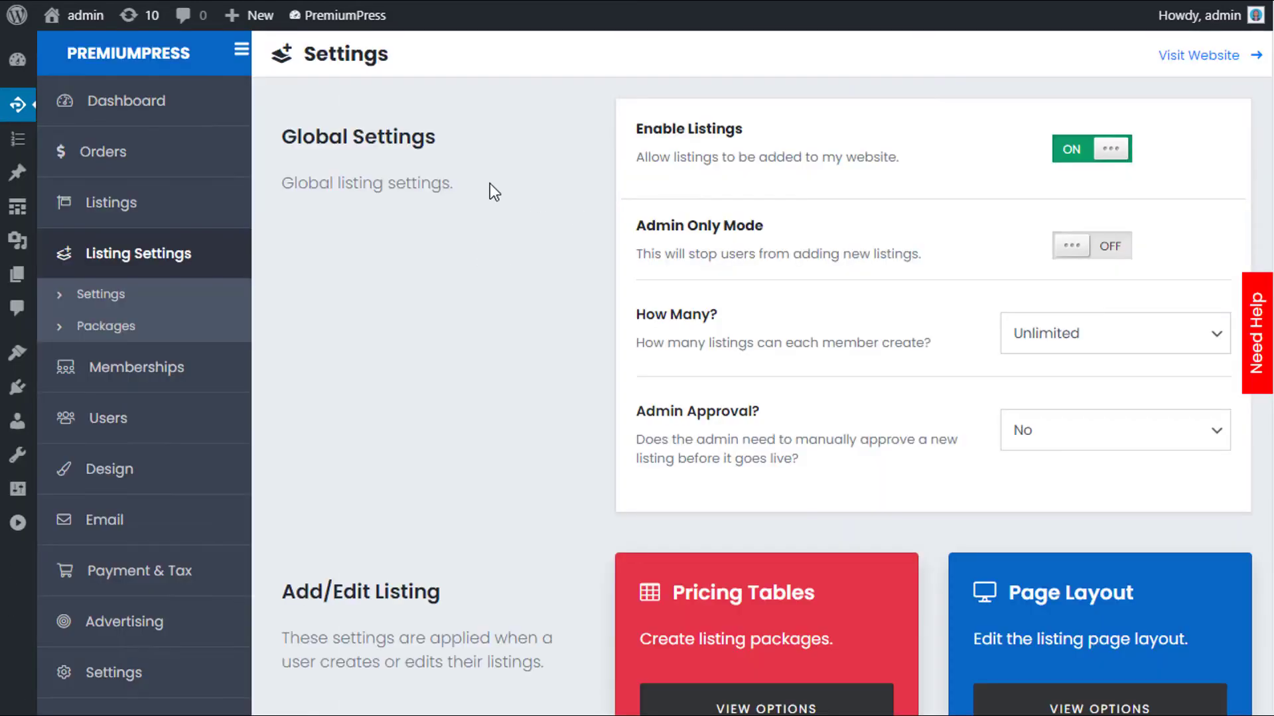
{"action": "left_click", "coordinate": [128, 325]}
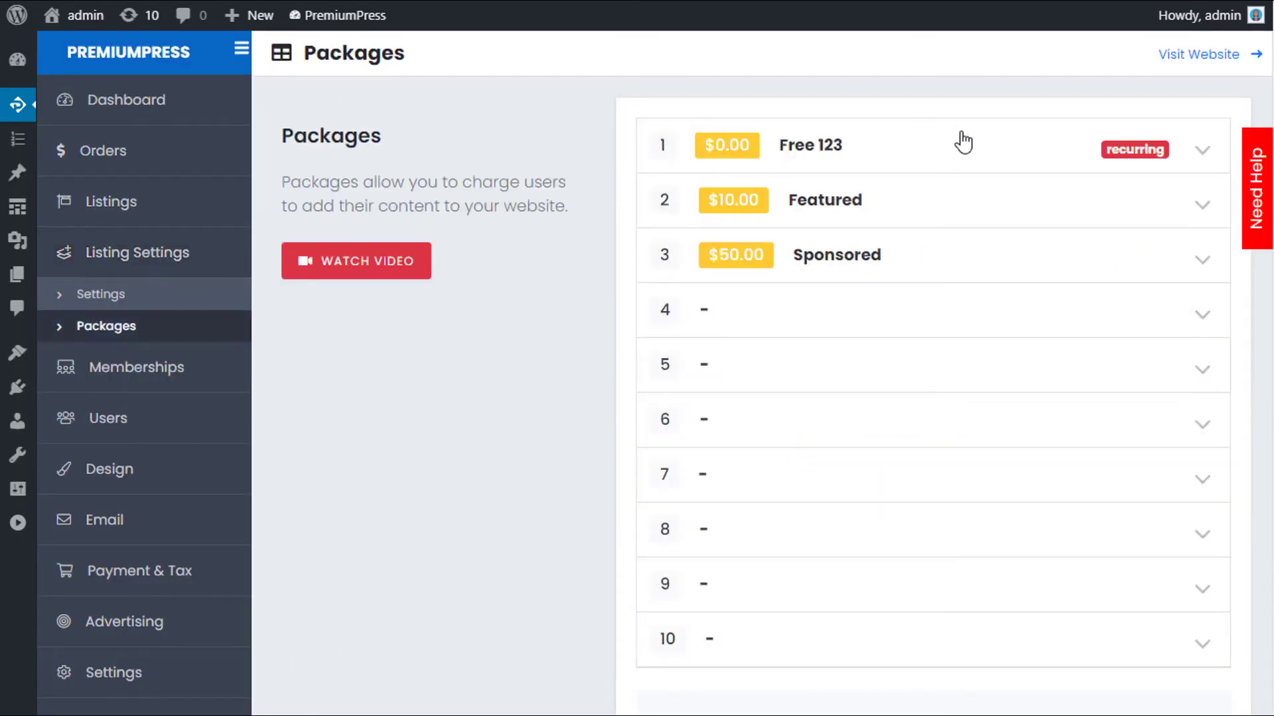
{"action": "left_click", "coordinate": [124, 295]}
{"action": "left_click", "coordinate": [97, 326]}
{"action": "left_click", "coordinate": [842, 158]}
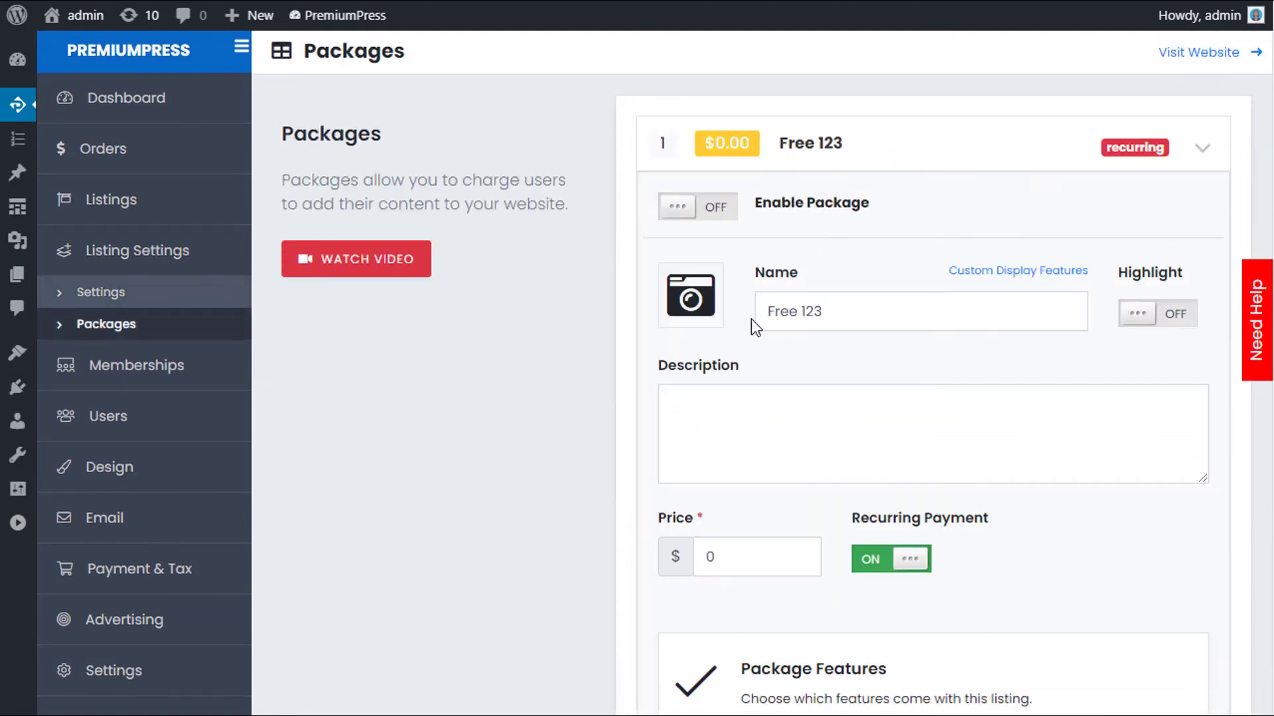
{"action": "left_click", "coordinate": [712, 221]}
{"action": "left_click", "coordinate": [776, 157]}
Step: Enable the Featured and Sponsored packages and save the package settings
{"action": "left_click", "coordinate": [800, 214]}
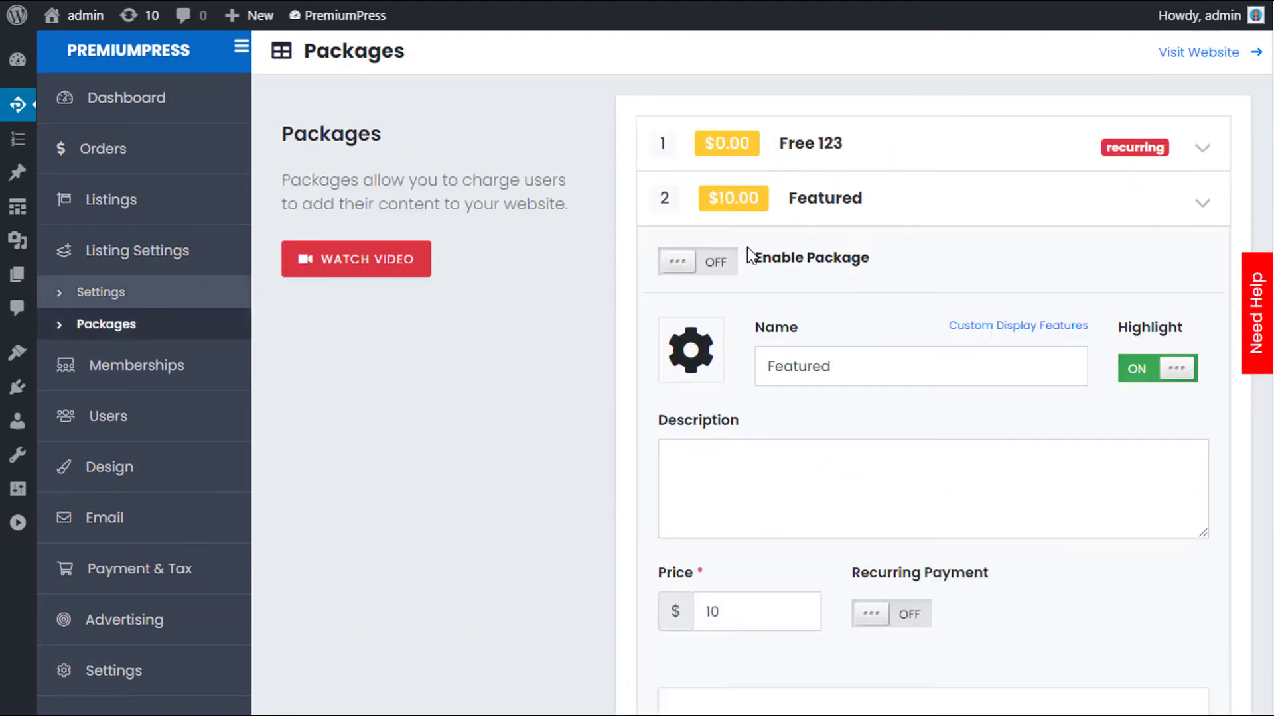
{"action": "left_click", "coordinate": [730, 259]}
{"action": "left_click", "coordinate": [799, 214]}
{"action": "left_click", "coordinate": [755, 266]}
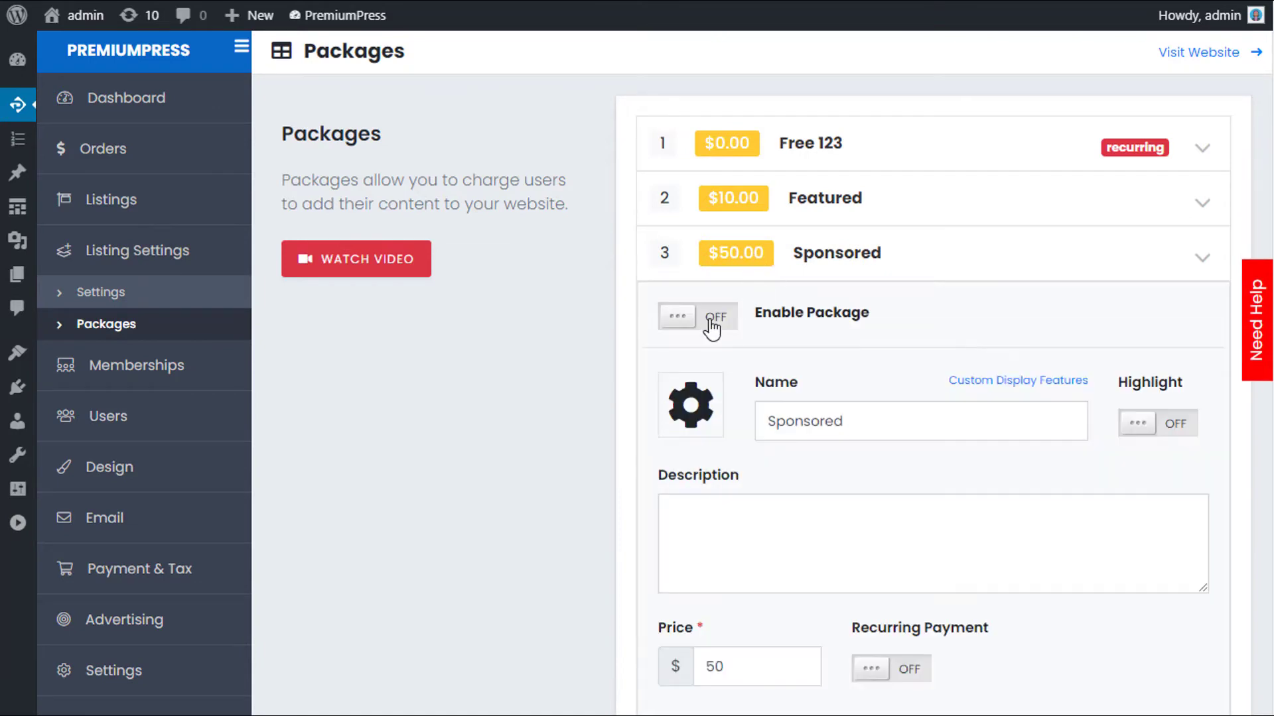
{"action": "left_click", "coordinate": [711, 319]}
{"action": "left_click", "coordinate": [797, 278]}
{"action": "scroll", "coordinate": [916, 284], "scroll_direction": "down", "scroll_amount": 8}
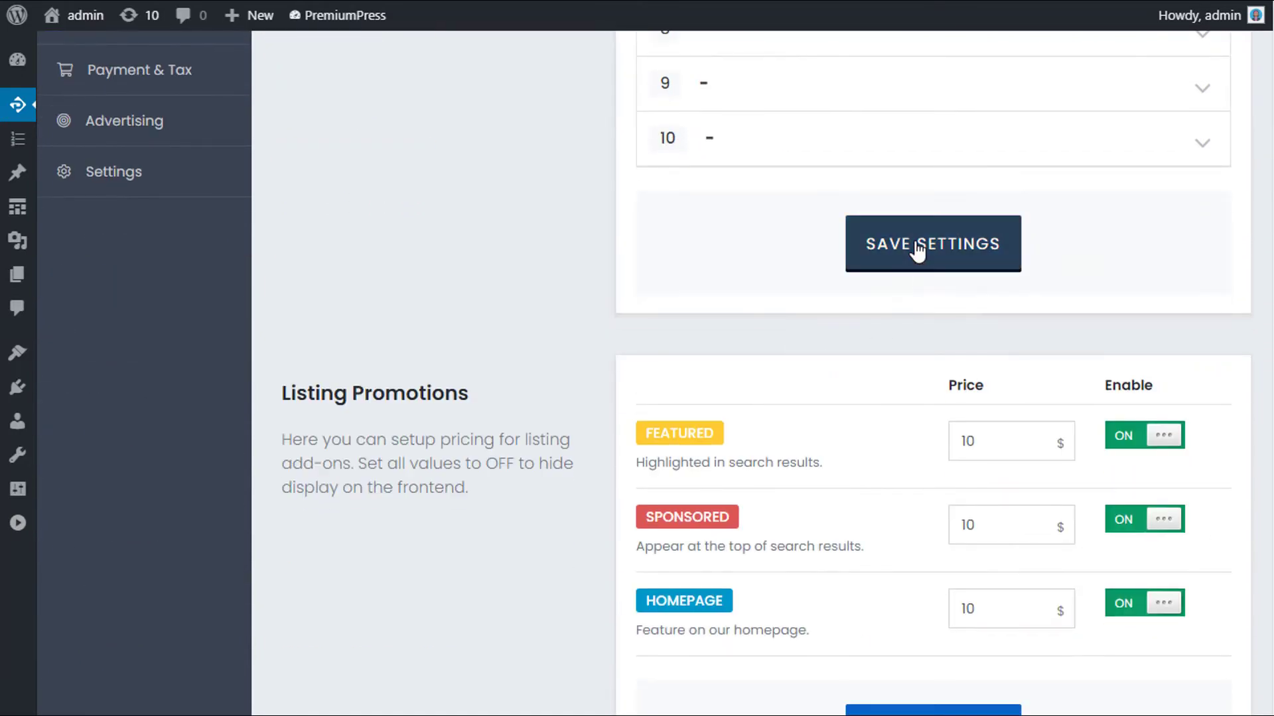
{"action": "left_click", "coordinate": [887, 248]}
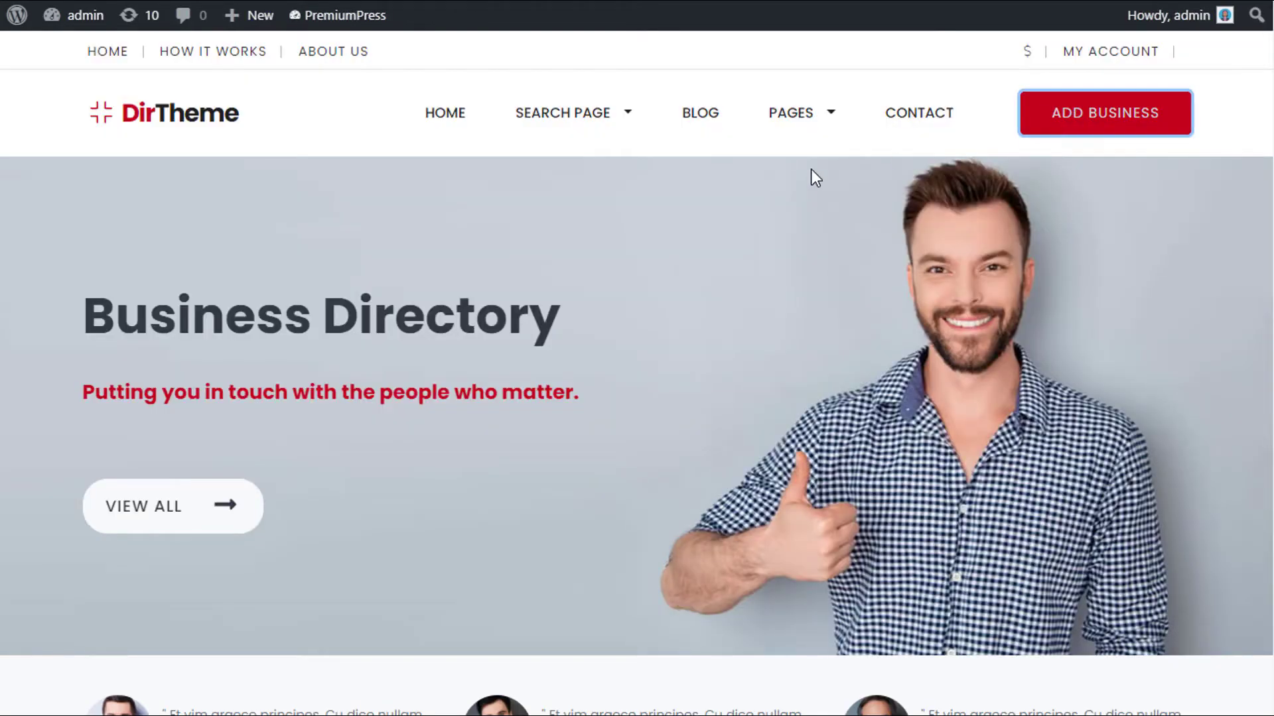
Step: Look over the front-end My Account dashboard
{"action": "scroll", "coordinate": [364, 353], "scroll_direction": "down", "scroll_amount": 5}
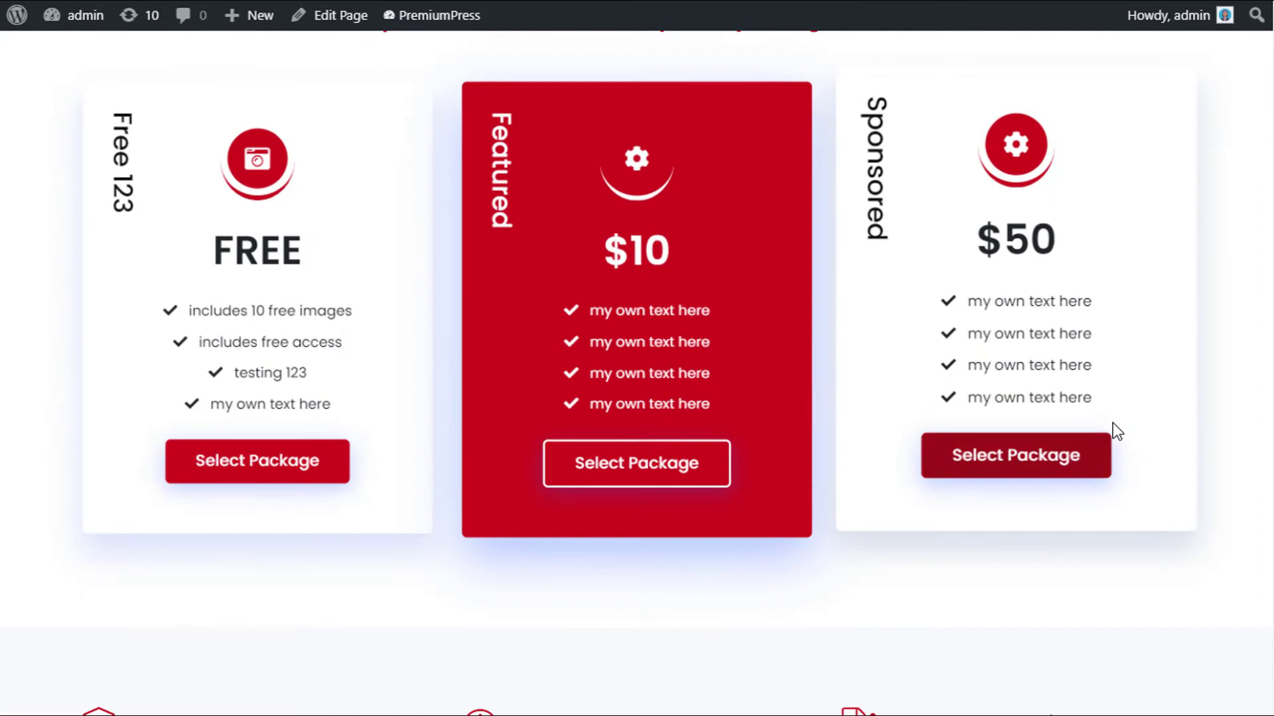
{"action": "scroll", "coordinate": [950, 352], "scroll_direction": "up", "scroll_amount": 5}
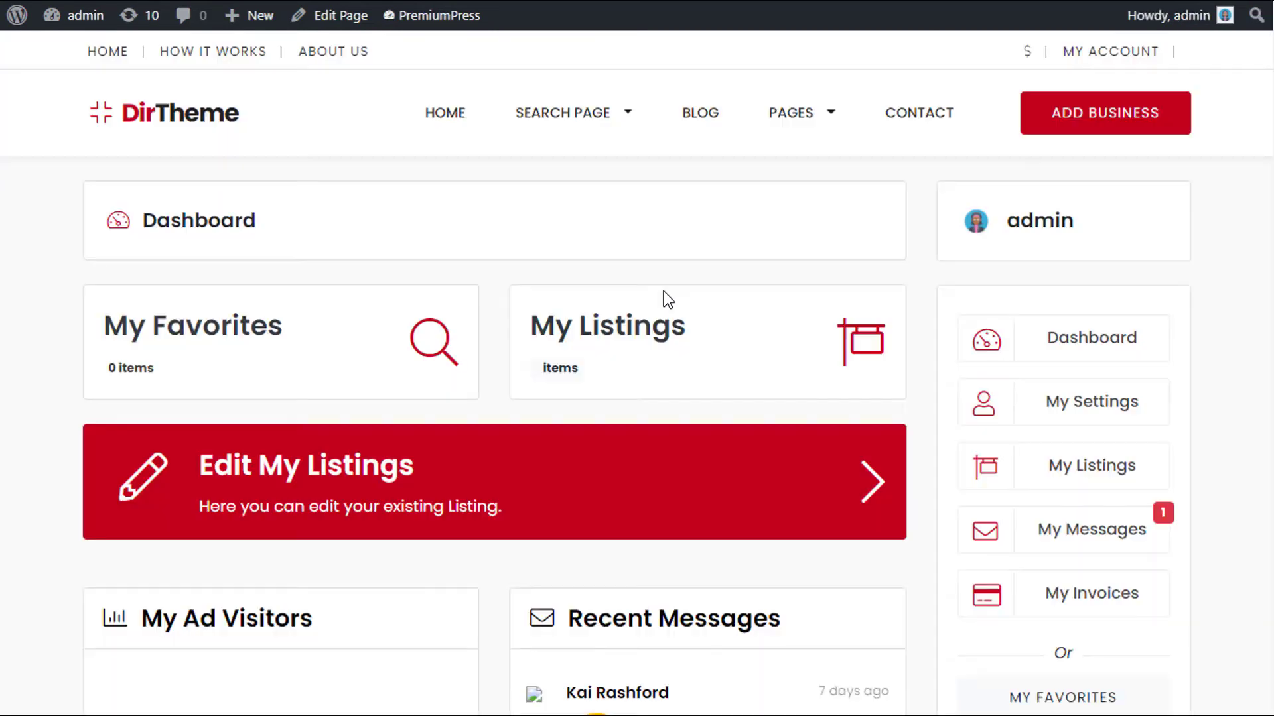
{"action": "scroll", "coordinate": [260, 321], "scroll_direction": "down", "scroll_amount": 2}
{"action": "scroll", "coordinate": [261, 321], "scroll_direction": "up", "scroll_amount": 2}
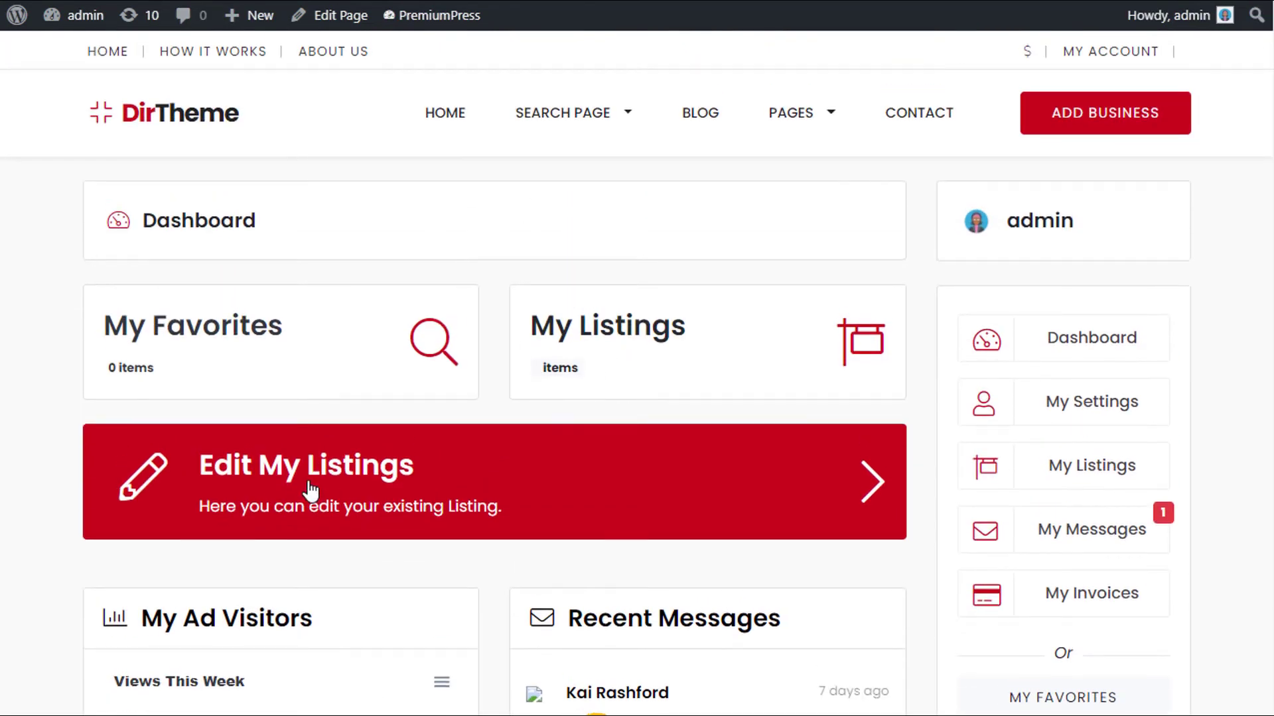
{"action": "scroll", "coordinate": [1024, 378], "scroll_direction": "down", "scroll_amount": 3}
{"action": "scroll", "coordinate": [1072, 377], "scroll_direction": "up", "scroll_amount": 1}
Step: View the My Invoices transaction list, then return to the account Dashboard
{"action": "left_click", "coordinate": [1108, 391]}
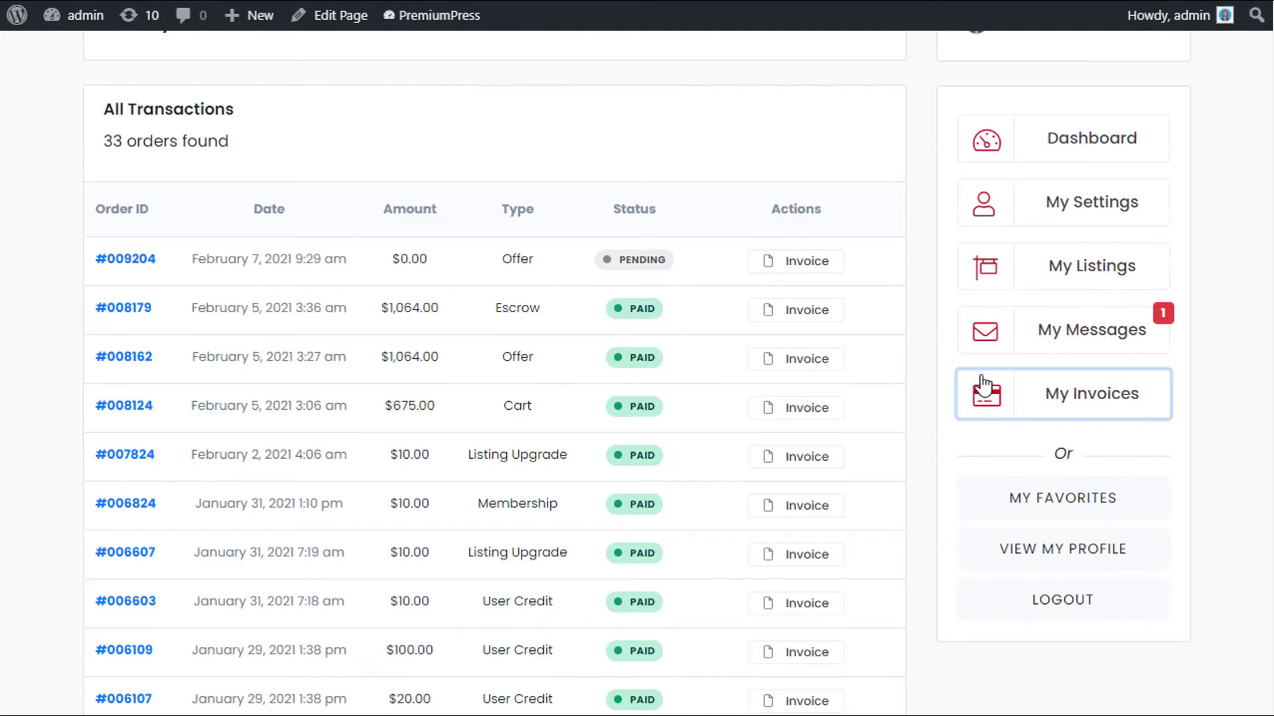
{"action": "scroll", "coordinate": [555, 369], "scroll_direction": "down", "scroll_amount": 3}
{"action": "scroll", "coordinate": [1121, 359], "scroll_direction": "up", "scroll_amount": 6}
{"action": "left_click", "coordinate": [1117, 353]}
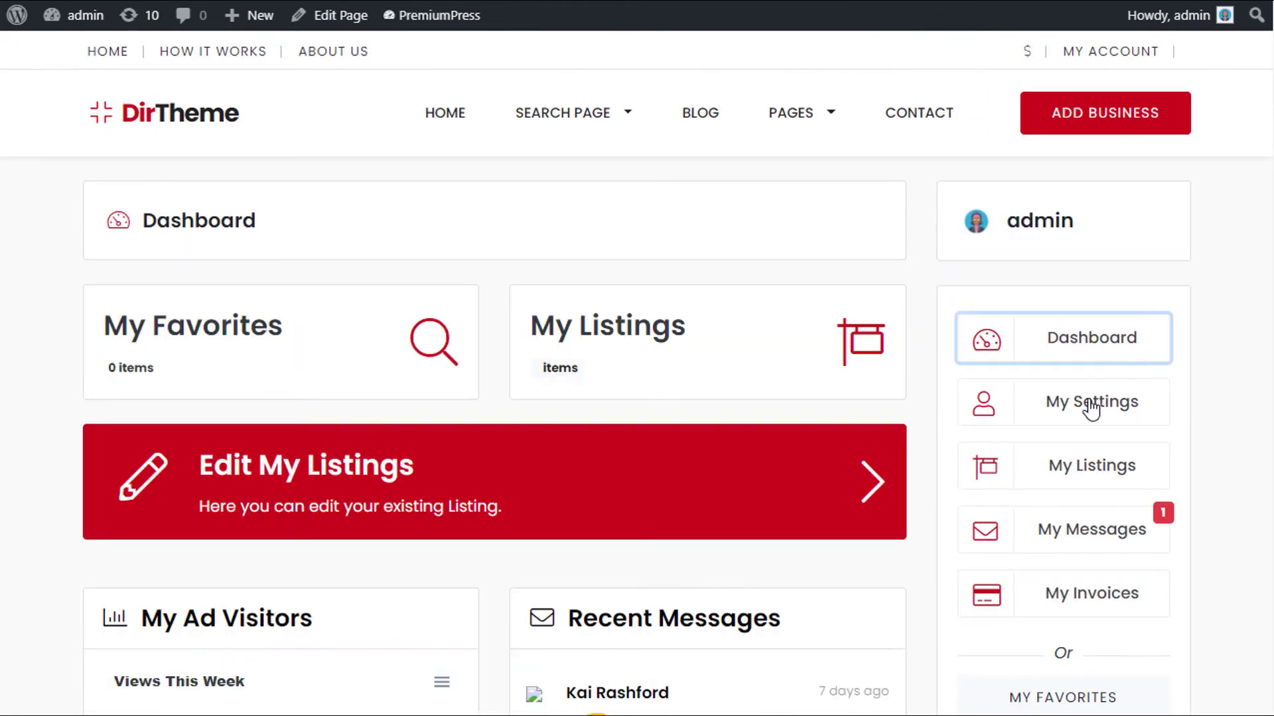
{"action": "scroll", "coordinate": [982, 432], "scroll_direction": "down", "scroll_amount": 1}
{"action": "scroll", "coordinate": [550, 240], "scroll_direction": "up", "scroll_amount": 1}
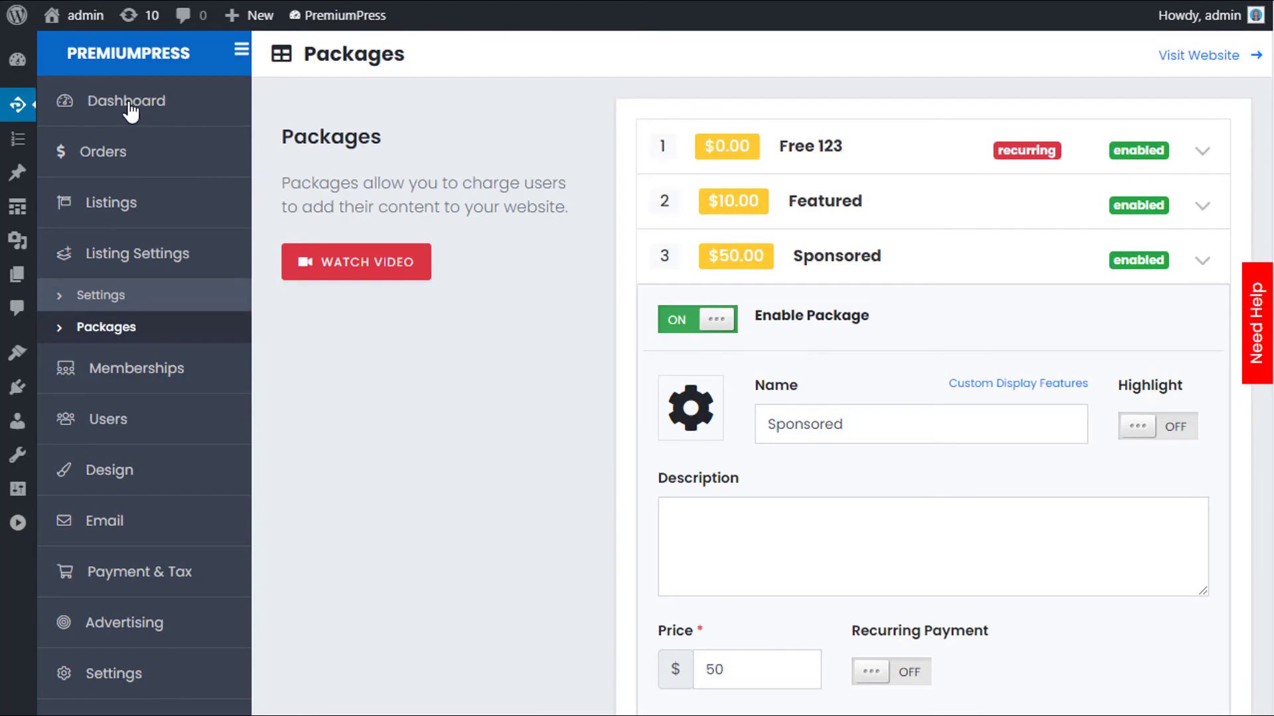
Step: From the PremiumPress dashboard, open All Listings and start a new listing with ADD LISTING
{"action": "left_click", "coordinate": [132, 102]}
{"action": "left_click", "coordinate": [106, 203]}
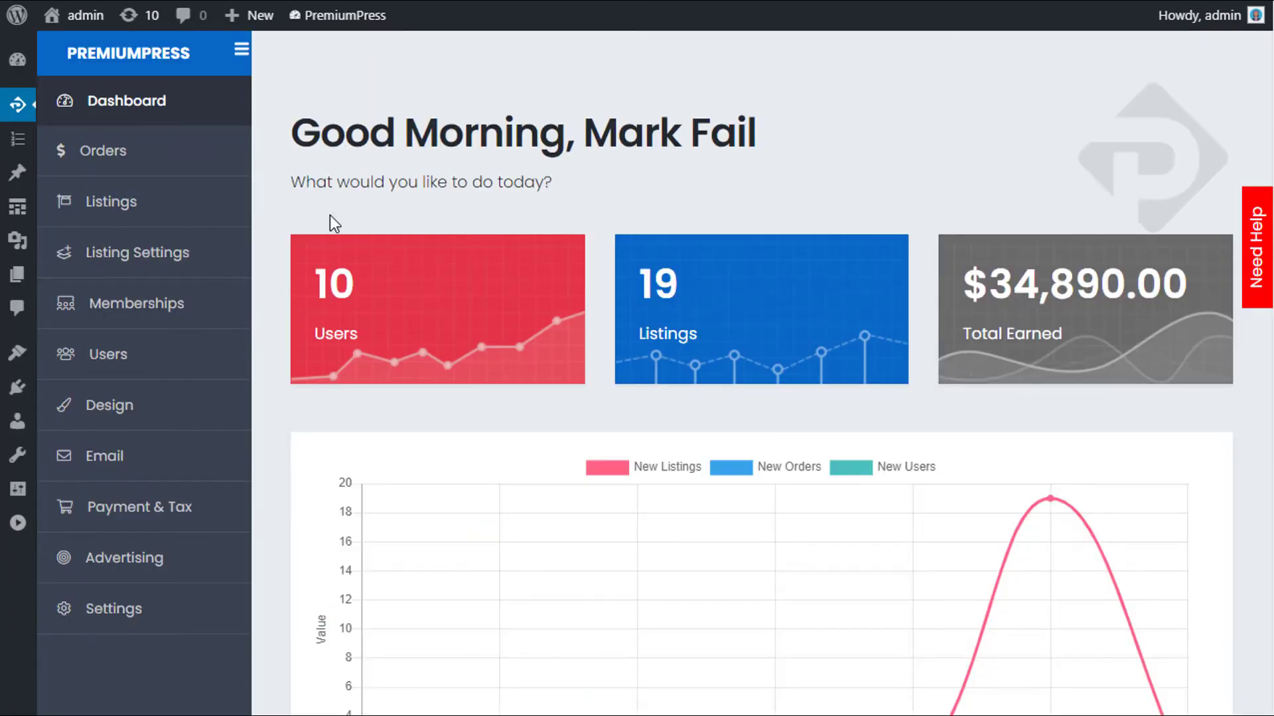
{"action": "scroll", "coordinate": [651, 392], "scroll_direction": "down", "scroll_amount": 7}
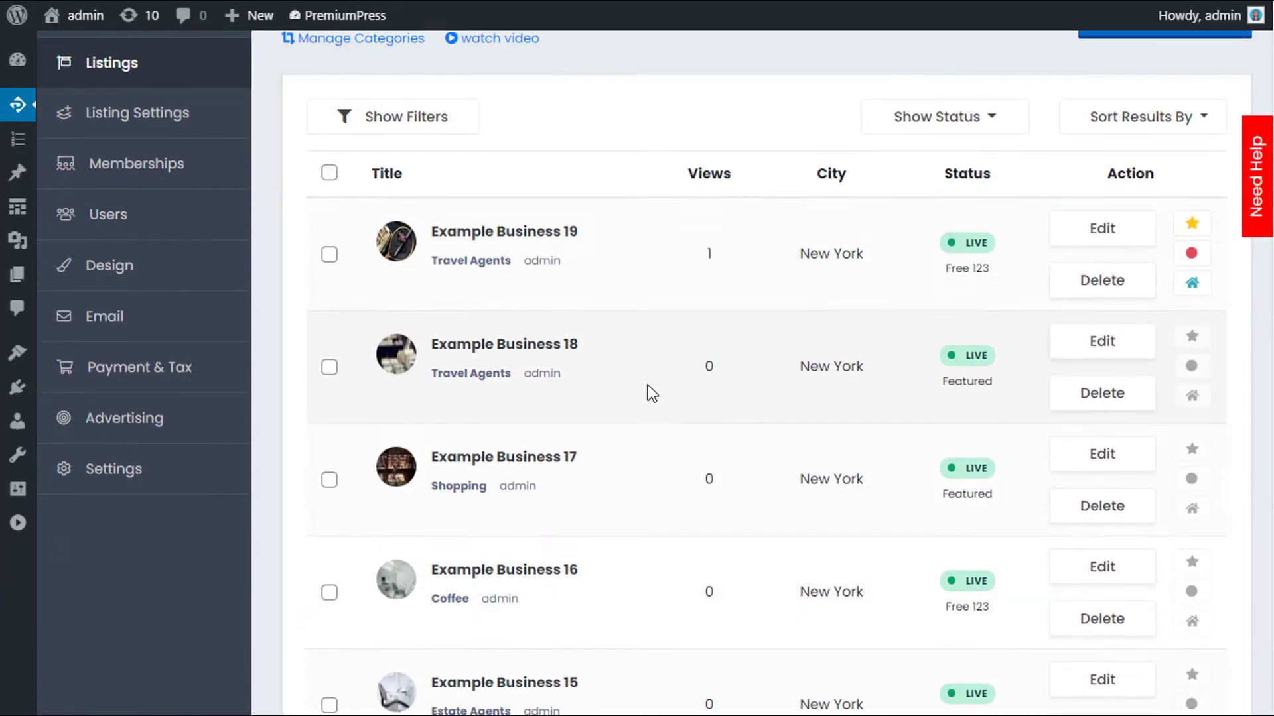
{"action": "scroll", "coordinate": [555, 463], "scroll_direction": "up", "scroll_amount": 7}
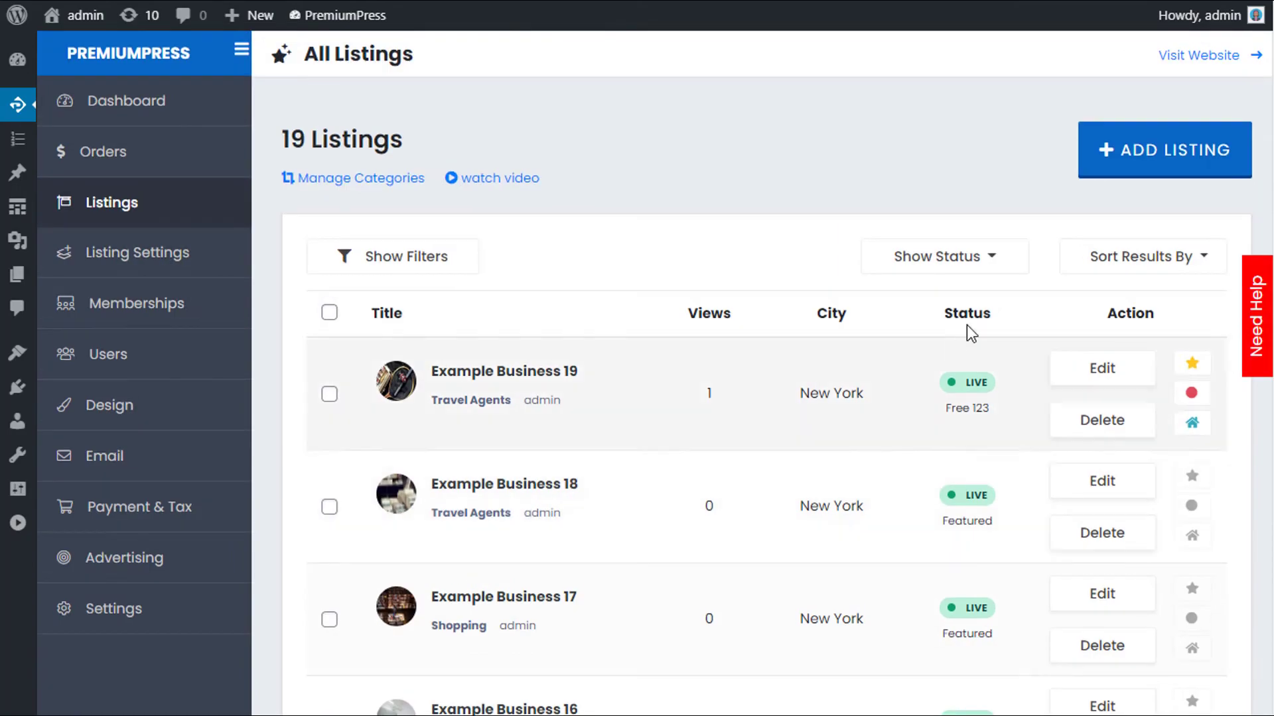
{"action": "left_click", "coordinate": [1188, 164]}
{"action": "scroll", "coordinate": [601, 395], "scroll_direction": "down", "scroll_amount": 12}
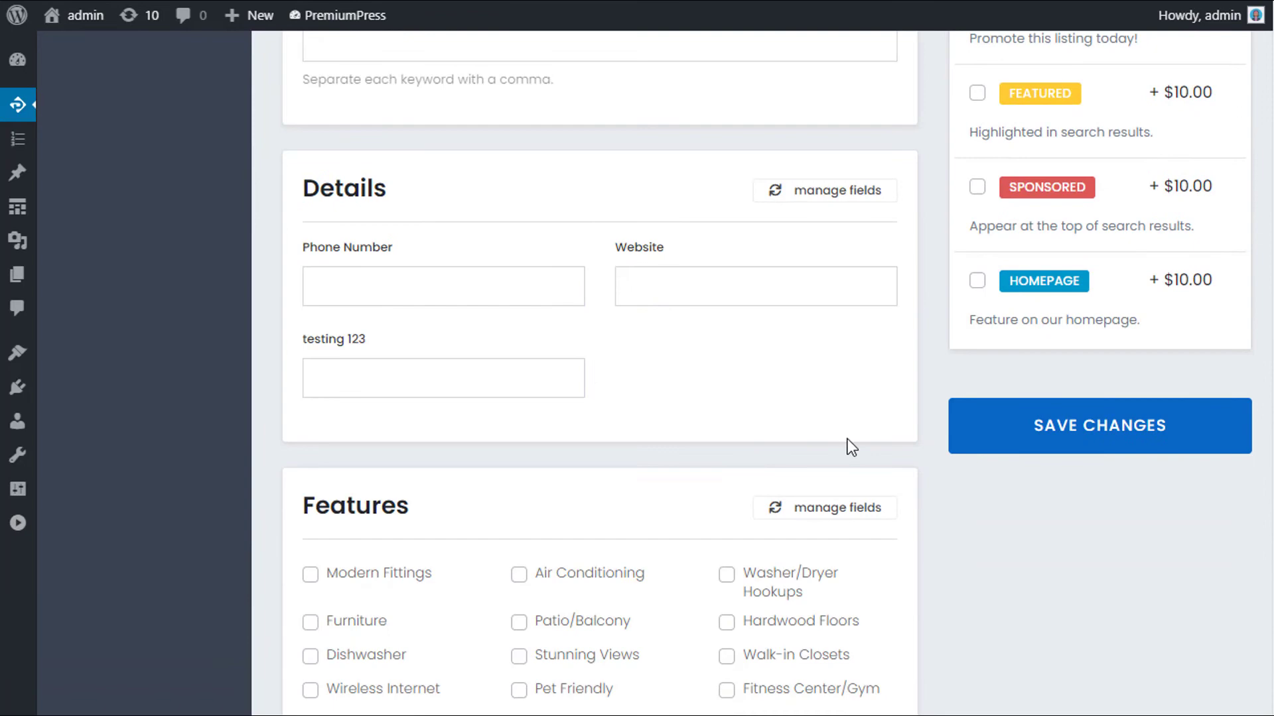
{"action": "scroll", "coordinate": [989, 515], "scroll_direction": "up", "scroll_amount": 12}
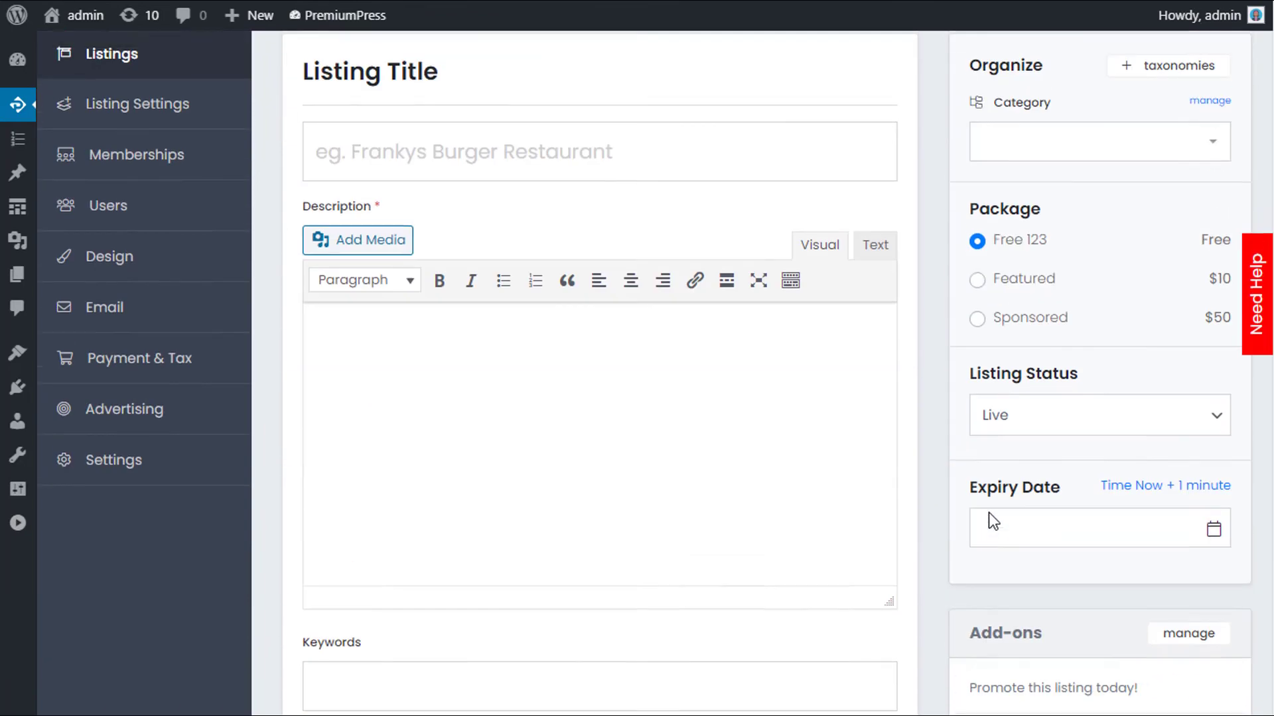
{"action": "scroll", "coordinate": [988, 514], "scroll_direction": "up", "scroll_amount": 3}
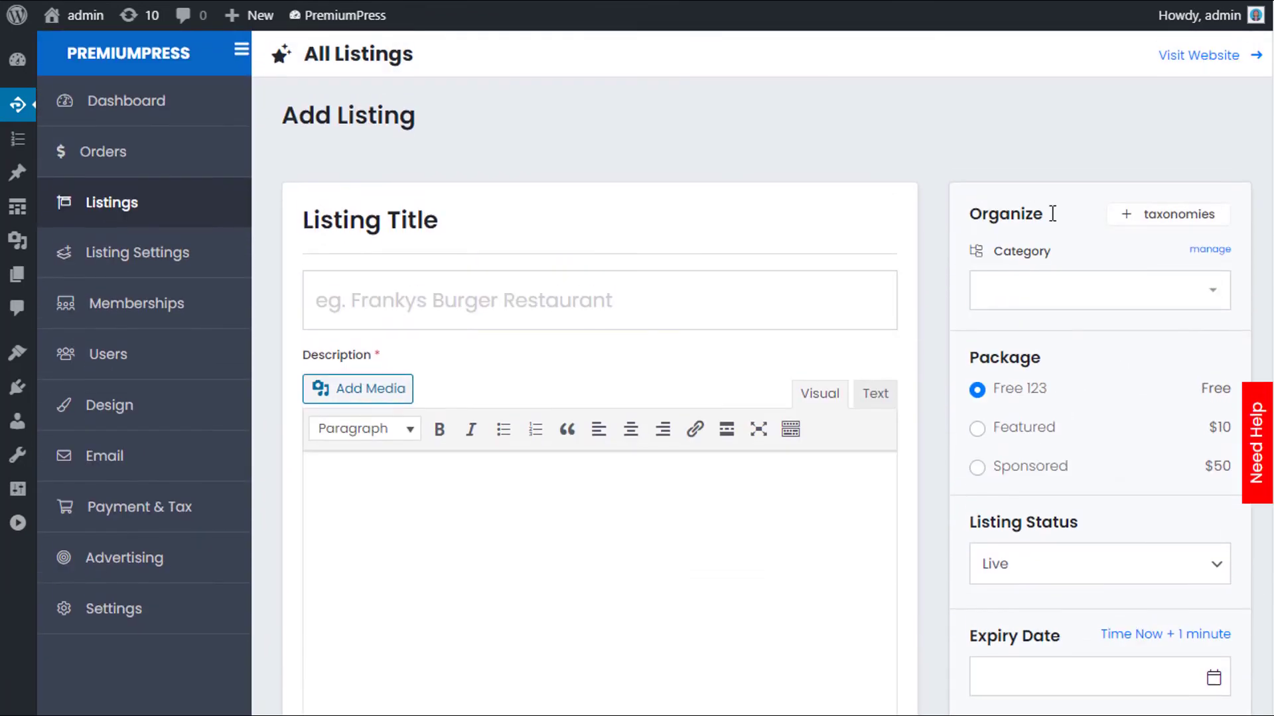
Step: Glance at the Taxonomies settings, then go back to the Add Listing form's Location field
{"action": "left_click", "coordinate": [1143, 224]}
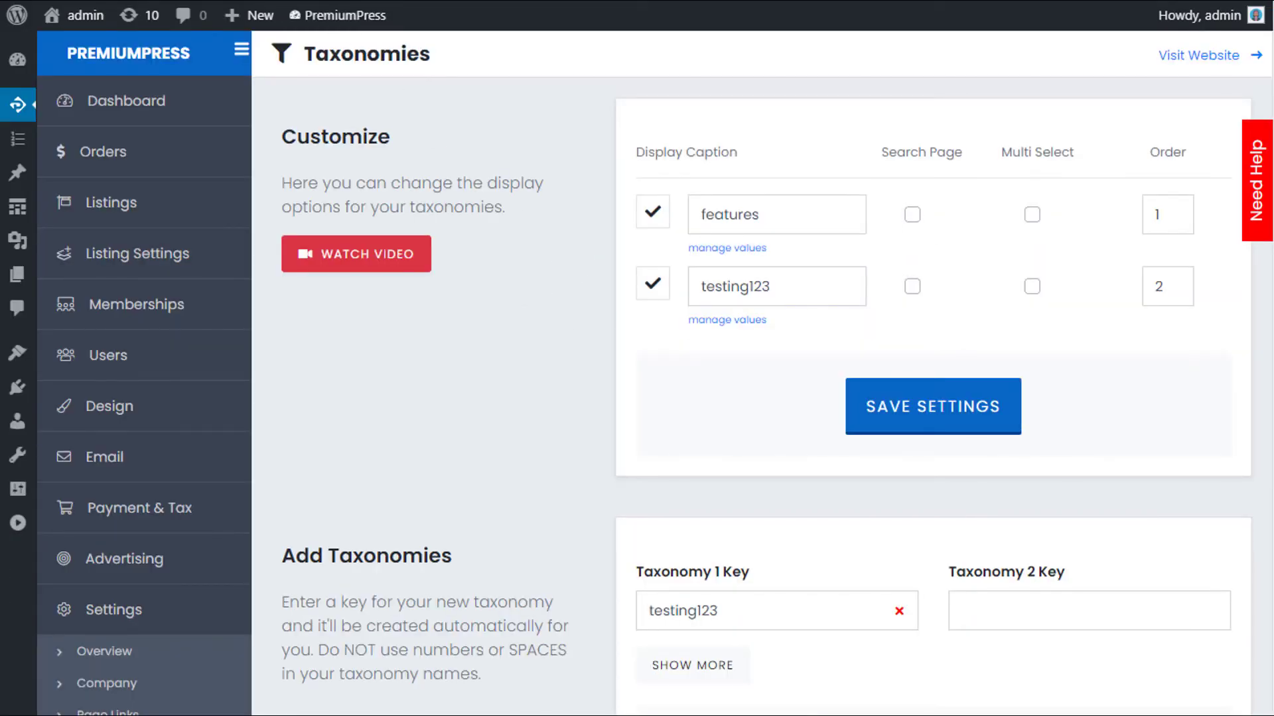
{"action": "key", "text": "alt+Left"}
{"action": "scroll", "coordinate": [1041, 312], "scroll_direction": "down", "scroll_amount": 5}
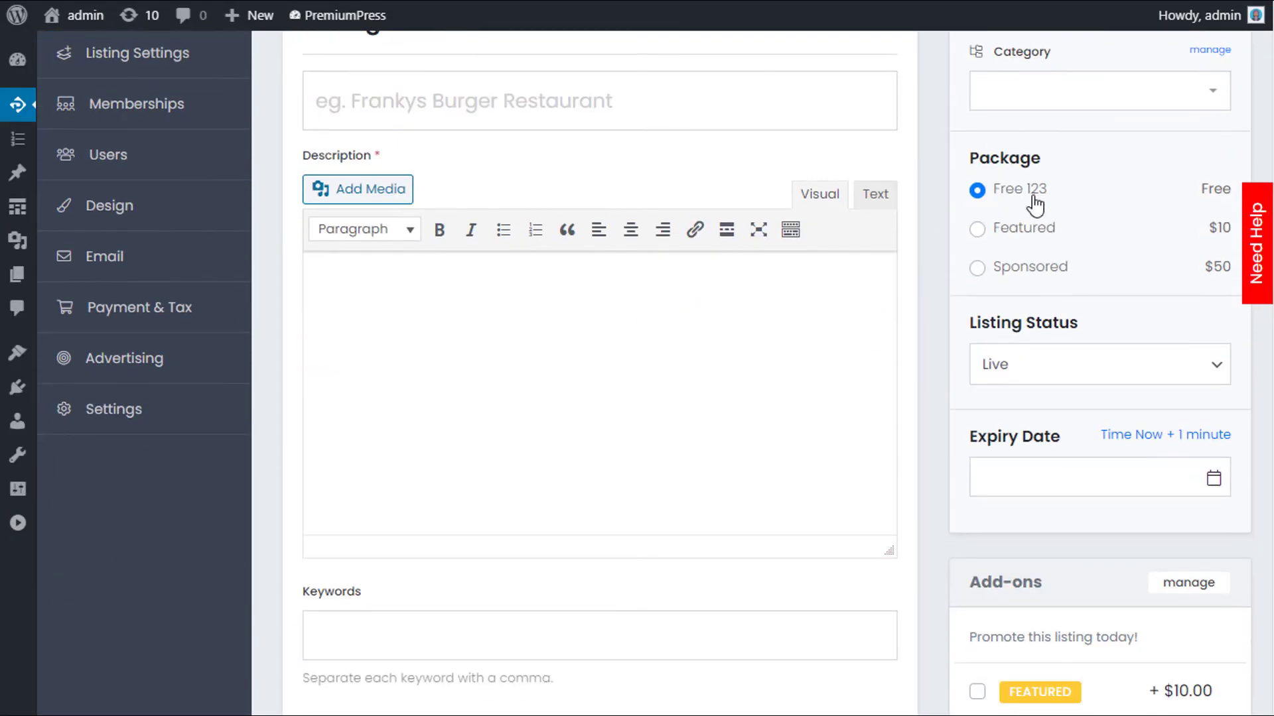
{"action": "scroll", "coordinate": [1015, 256], "scroll_direction": "down", "scroll_amount": 2}
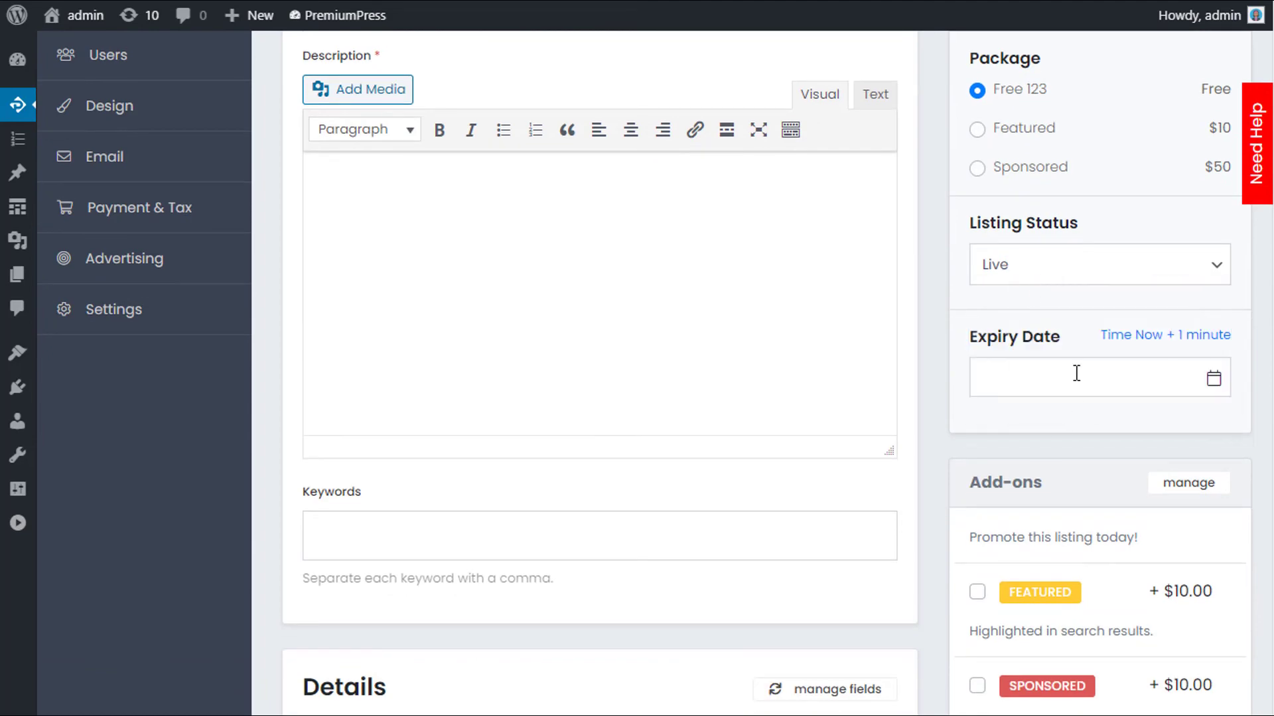
{"action": "scroll", "coordinate": [1102, 383], "scroll_direction": "down", "scroll_amount": 5}
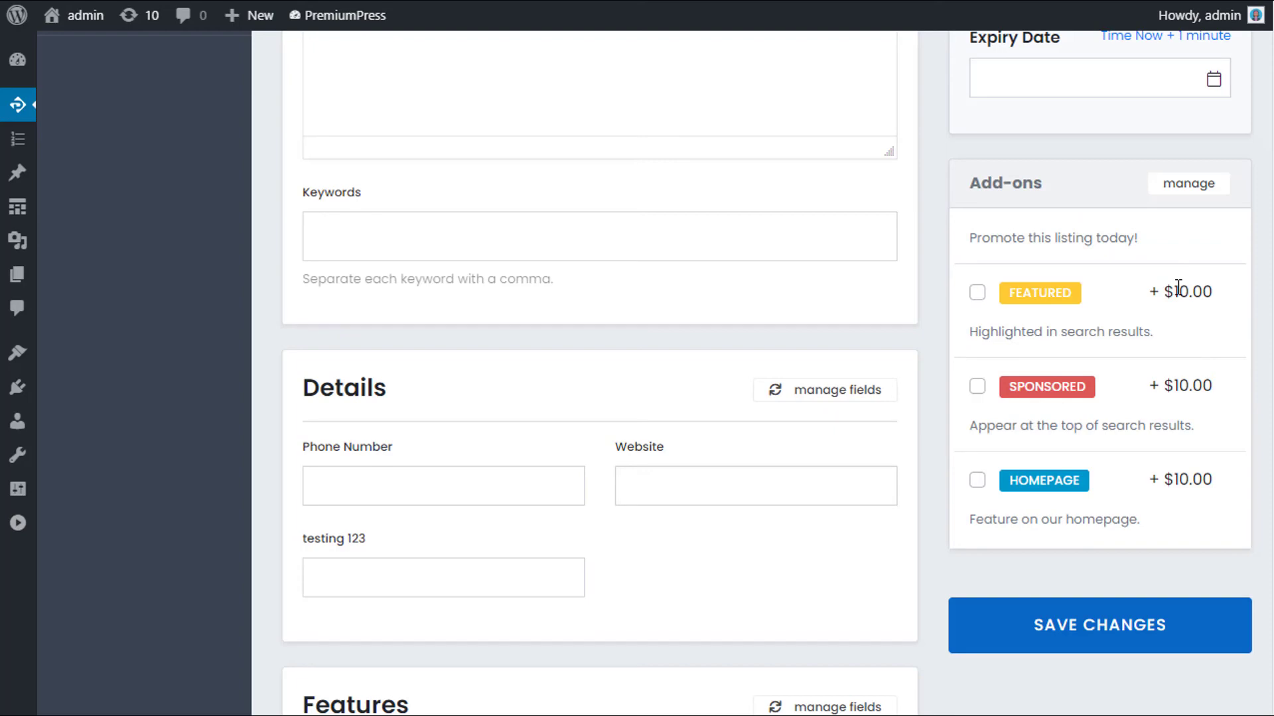
{"action": "scroll", "coordinate": [879, 217], "scroll_direction": "down", "scroll_amount": 3}
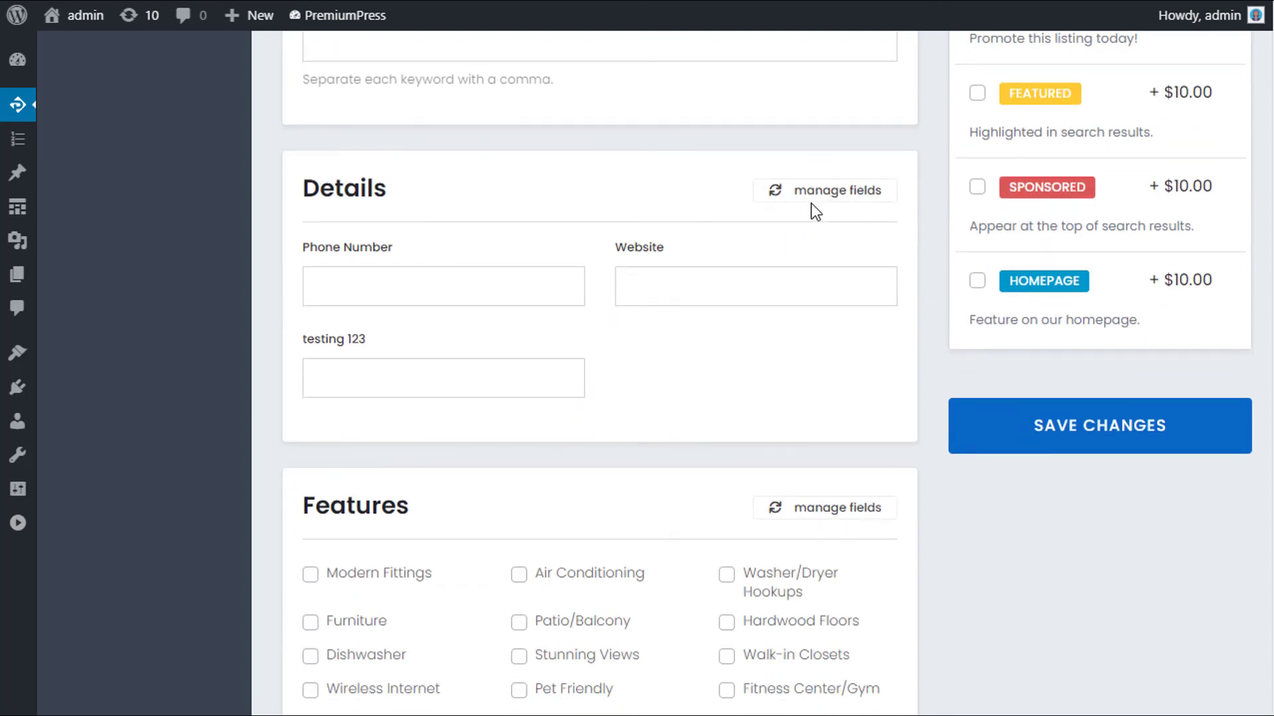
{"action": "scroll", "coordinate": [816, 208], "scroll_direction": "down", "scroll_amount": 4}
{"action": "scroll", "coordinate": [361, 242], "scroll_direction": "down", "scroll_amount": 15}
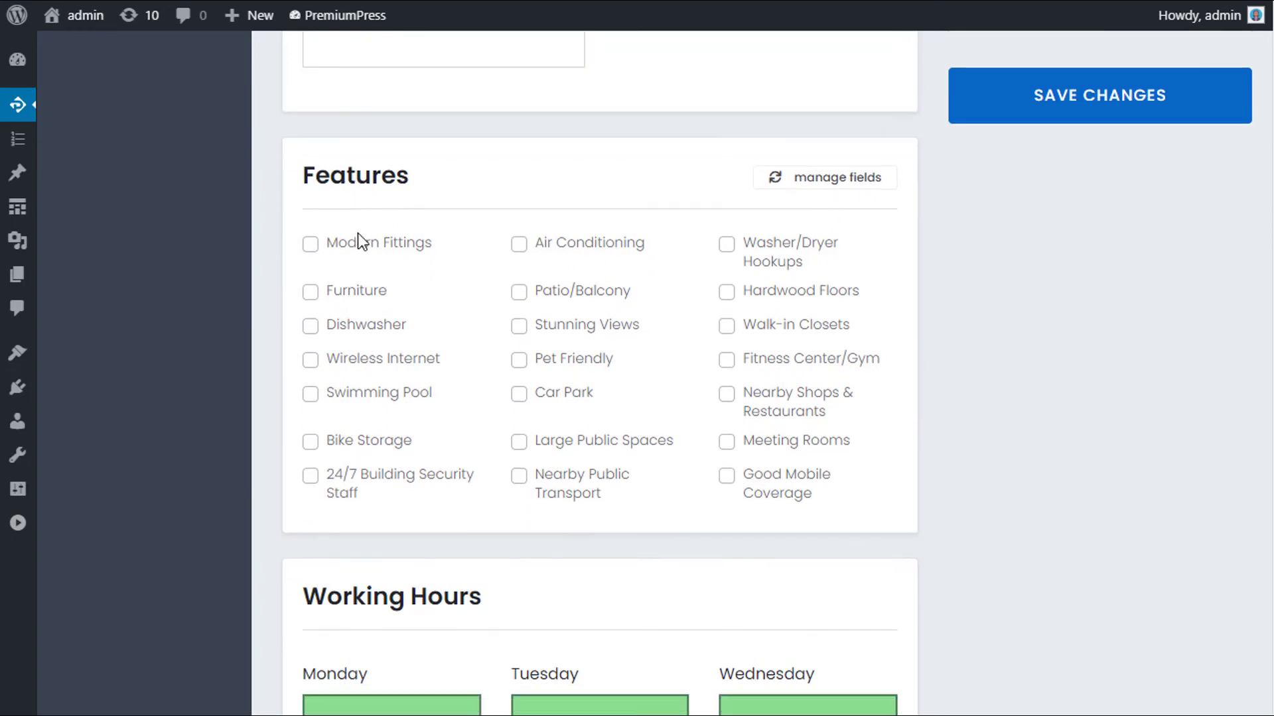
{"action": "scroll", "coordinate": [438, 305], "scroll_direction": "down", "scroll_amount": 4}
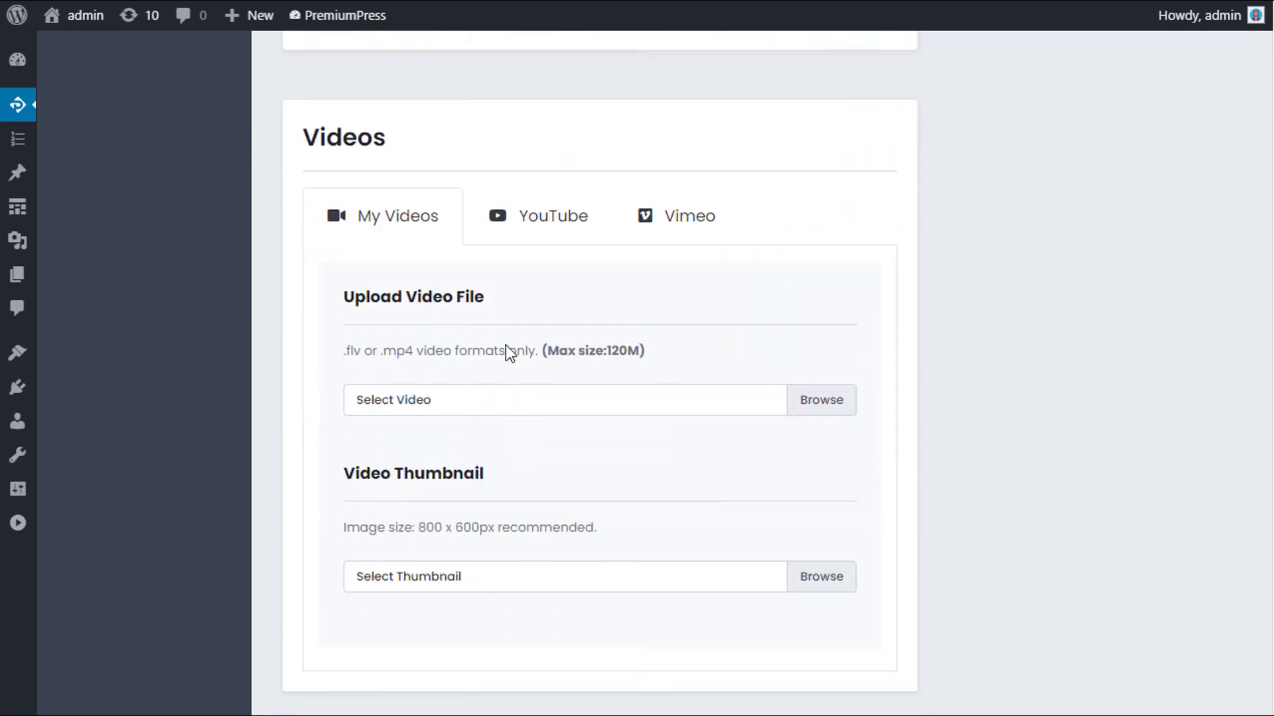
{"action": "scroll", "coordinate": [598, 384], "scroll_direction": "up", "scroll_amount": 5}
{"action": "scroll", "coordinate": [700, 418], "scroll_direction": "down", "scroll_amount": 13}
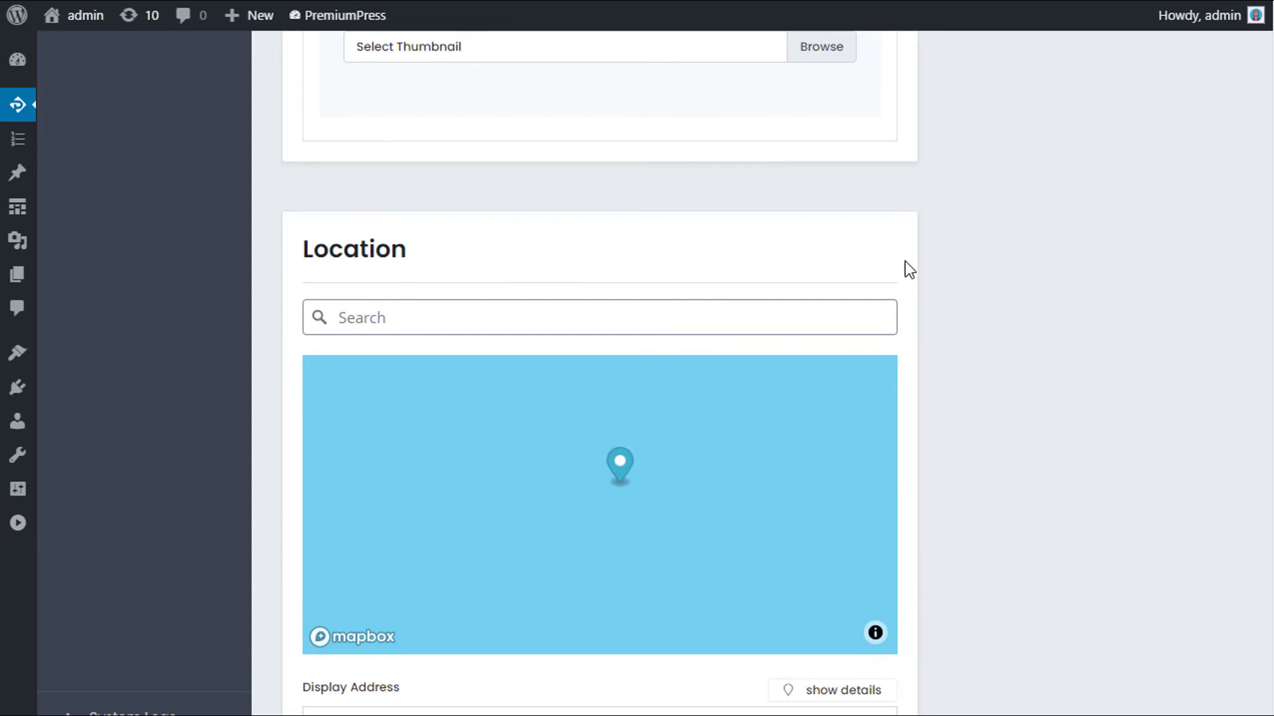
Step: Search 'lo' and set the location to London, Greater London, England, United Kingdom
{"action": "left_click", "coordinate": [428, 304]}
{"action": "type", "text": "london"}
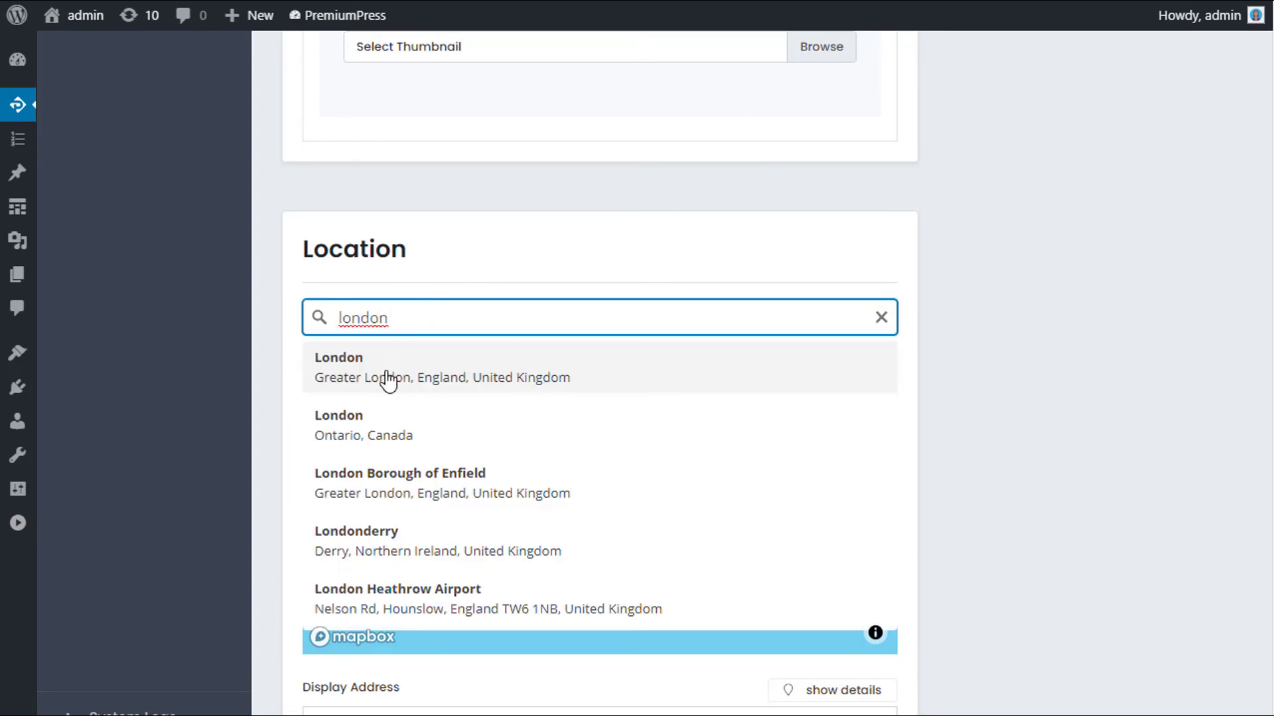
{"action": "left_click", "coordinate": [412, 380]}
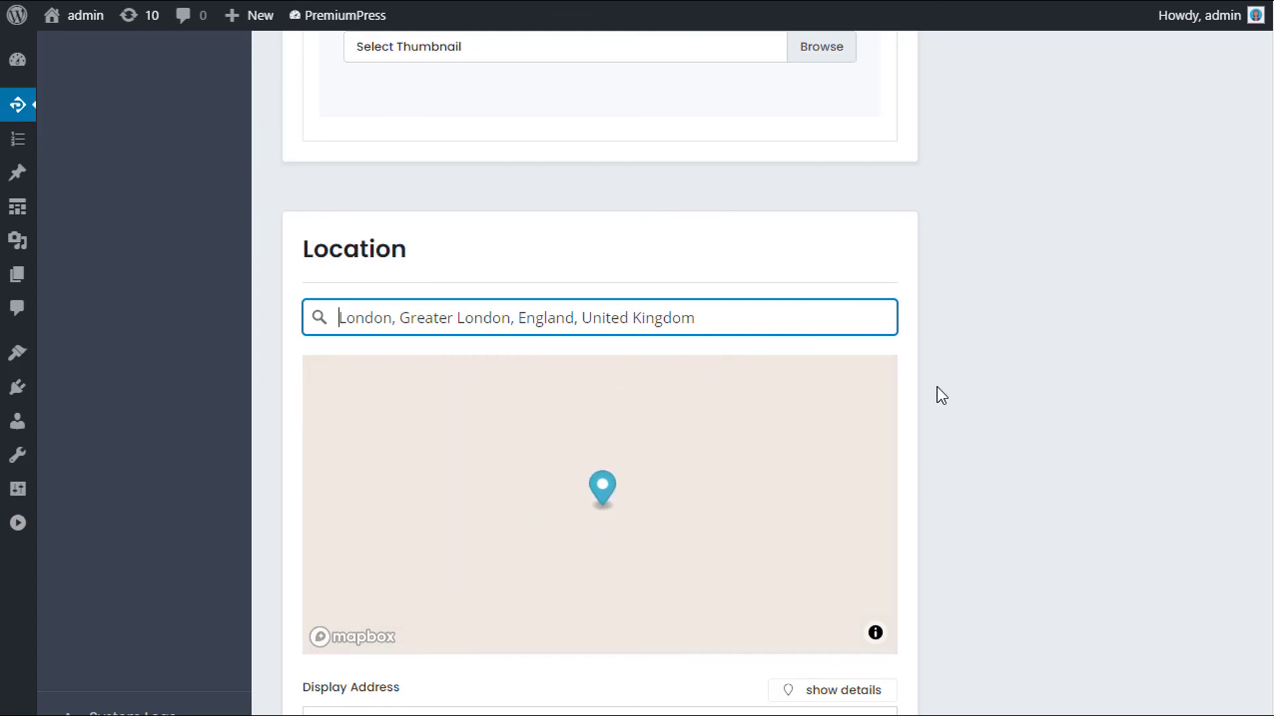
{"action": "scroll", "coordinate": [943, 391], "scroll_direction": "up", "scroll_amount": 15}
{"action": "scroll", "coordinate": [821, 389], "scroll_direction": "up", "scroll_amount": 15}
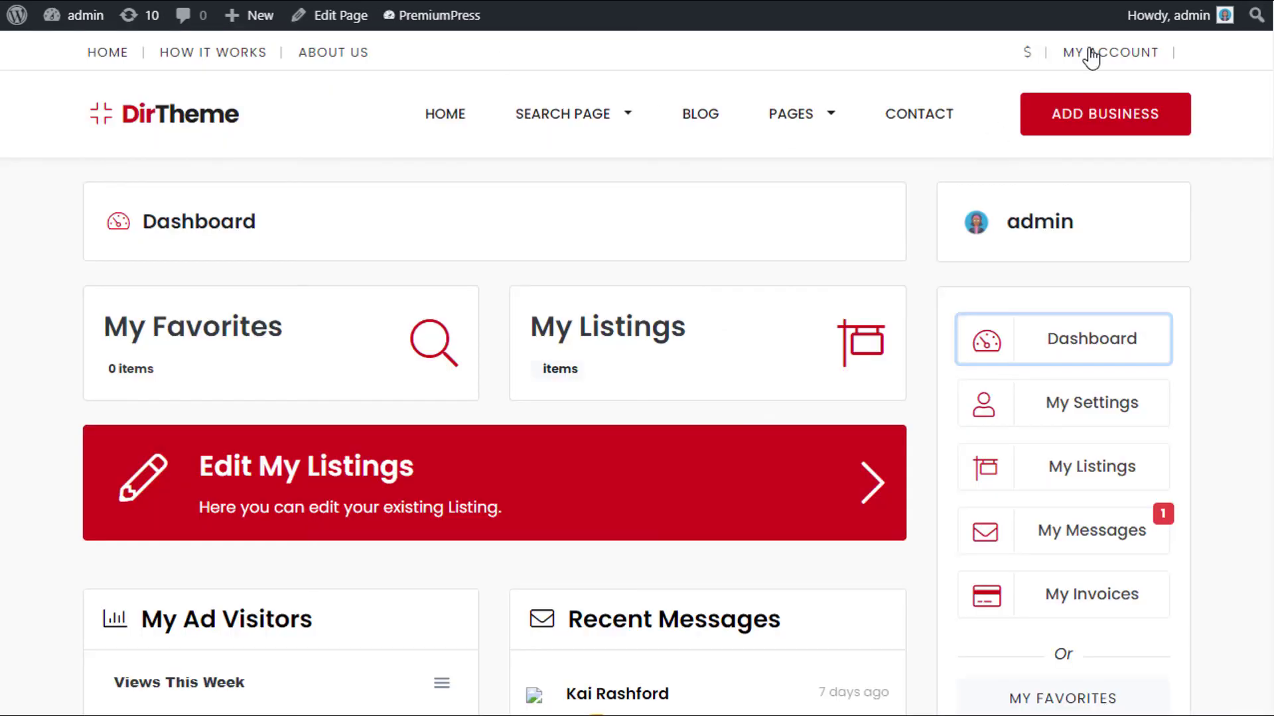
Step: Scroll through the front-end DirTheme account Dashboard, where My Favorites shows 0 items
{"action": "scroll", "coordinate": [589, 299], "scroll_direction": "down", "scroll_amount": 1}
{"action": "scroll", "coordinate": [643, 398], "scroll_direction": "up", "scroll_amount": 1}
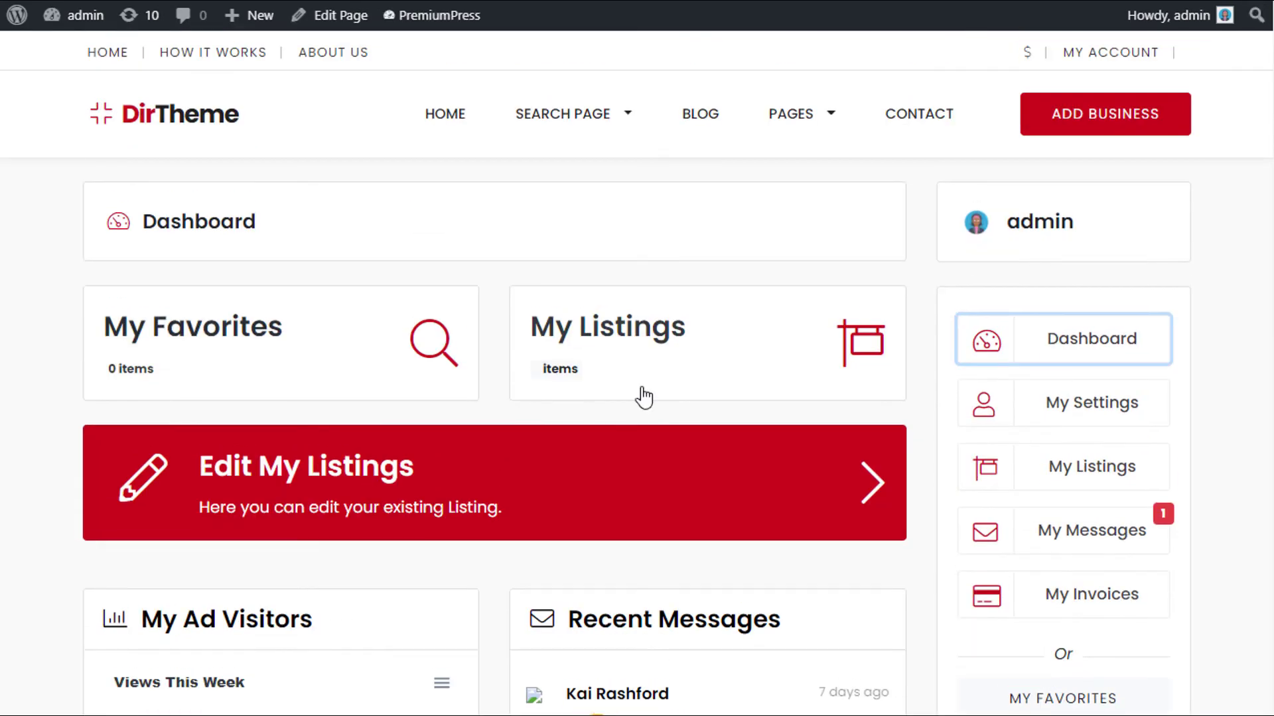